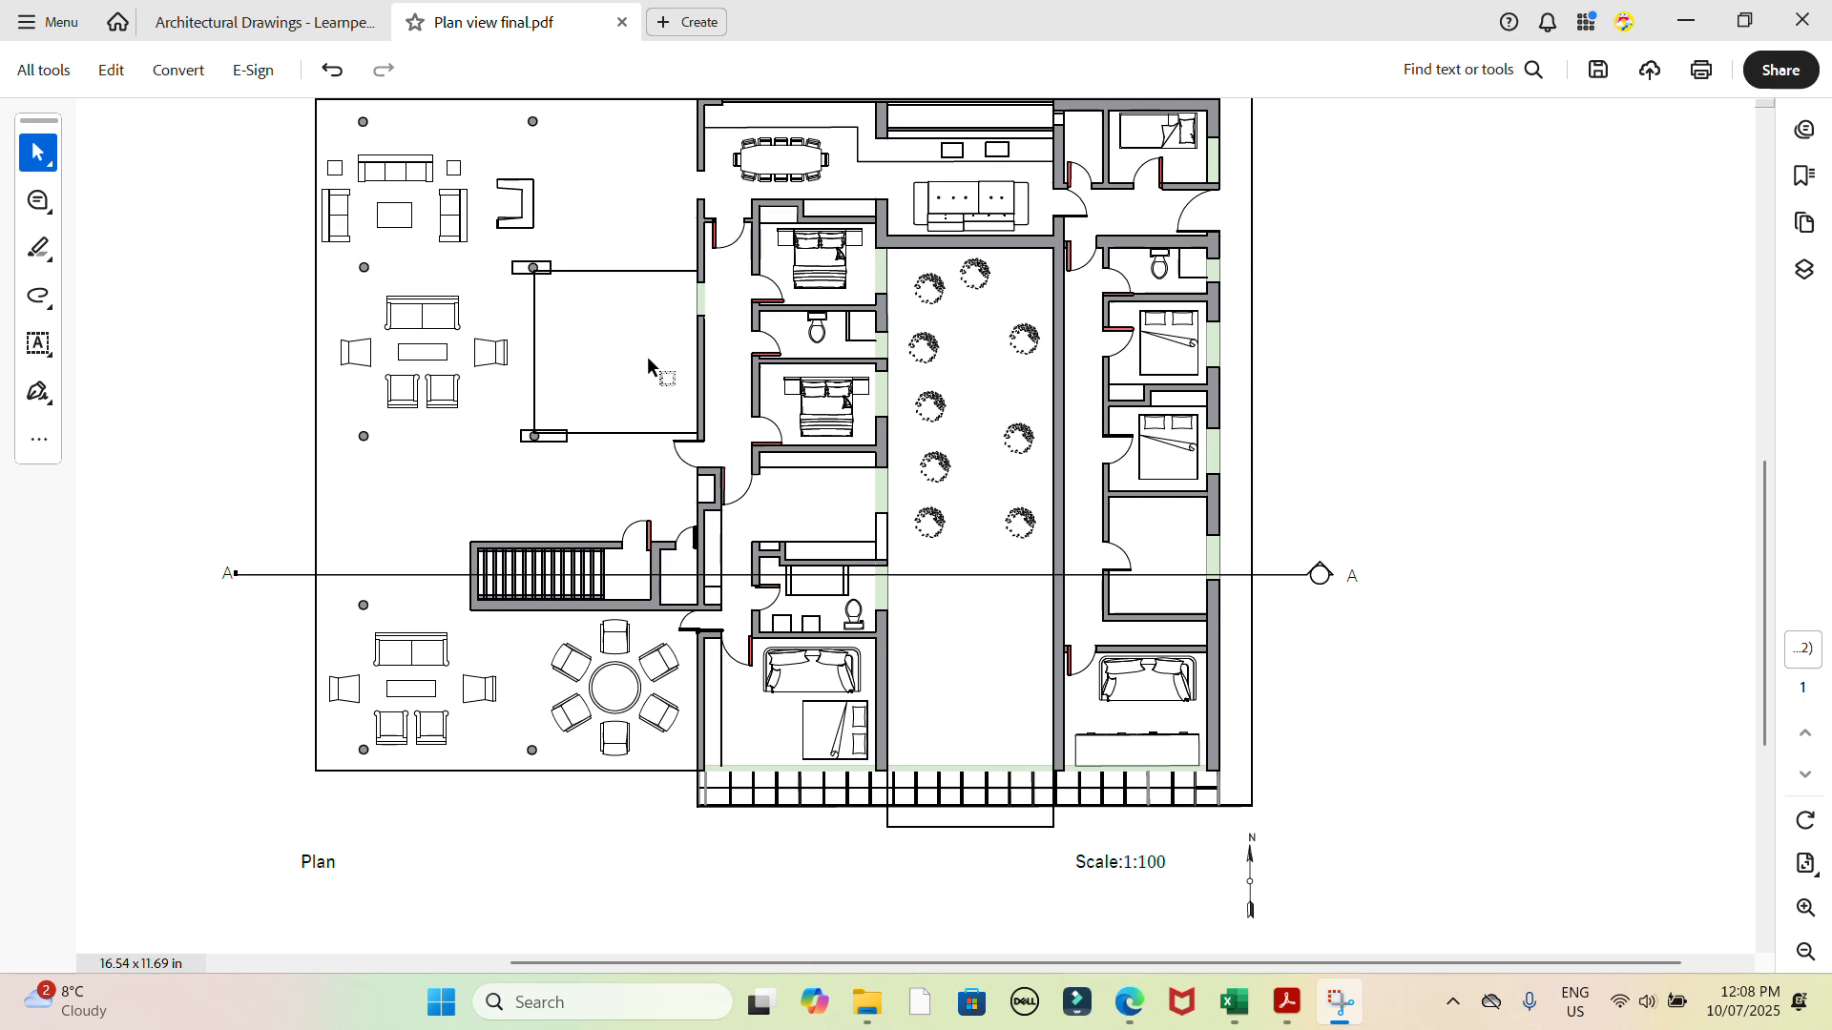
# Find and activate the Measuring Tool for the floor plan
pyautogui.click(34, 72)
pyautogui.scroll(-3, 191, 620)
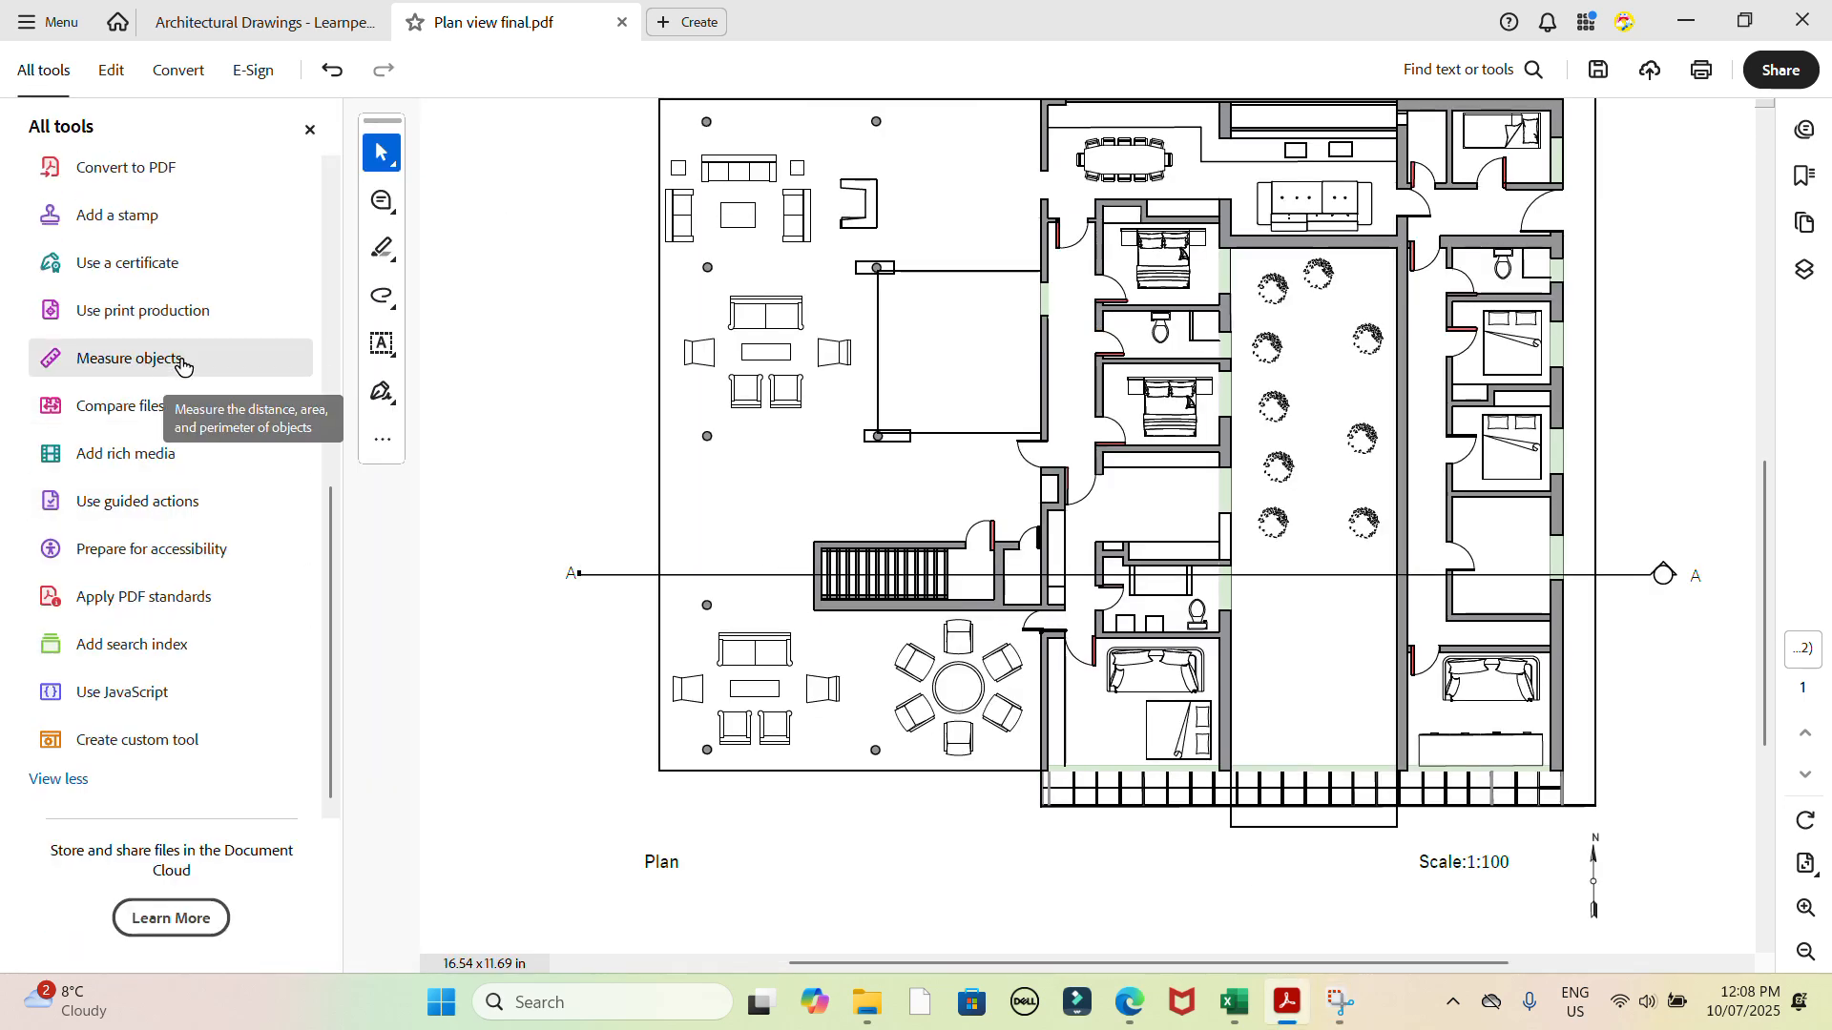
pyautogui.click(1533, 69)
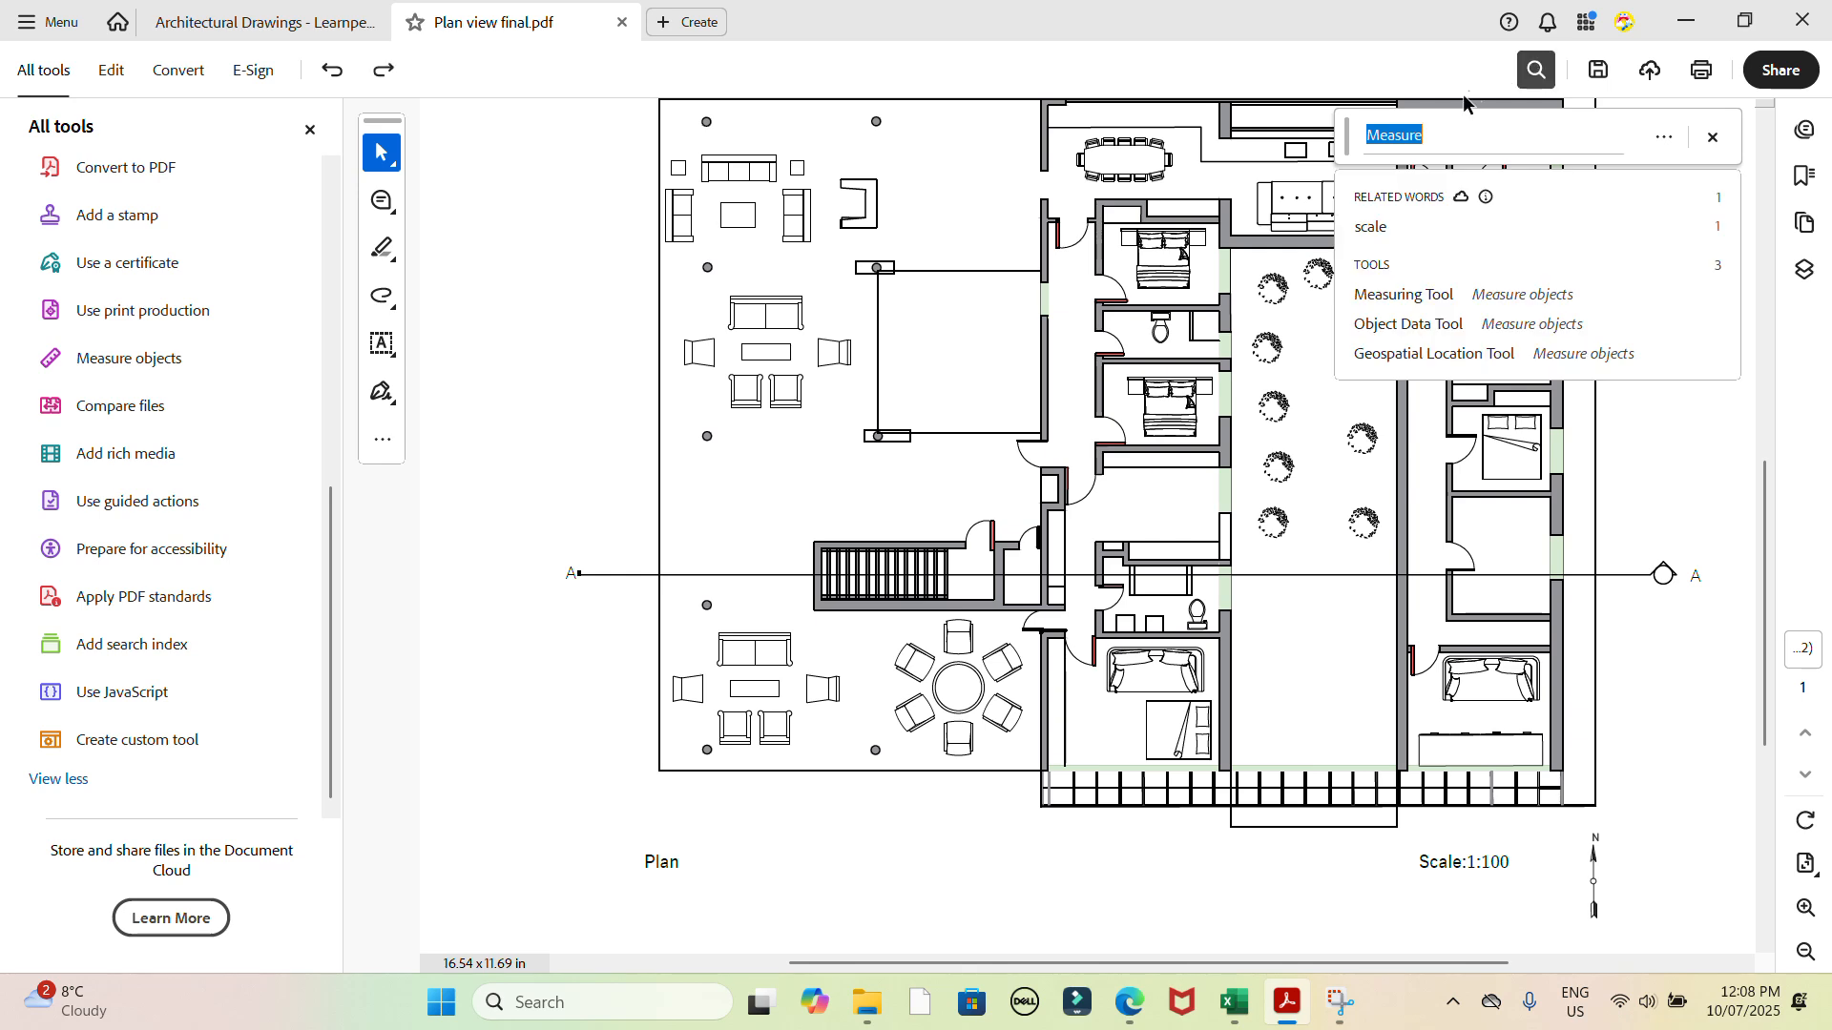
pyautogui.click(1428, 296)
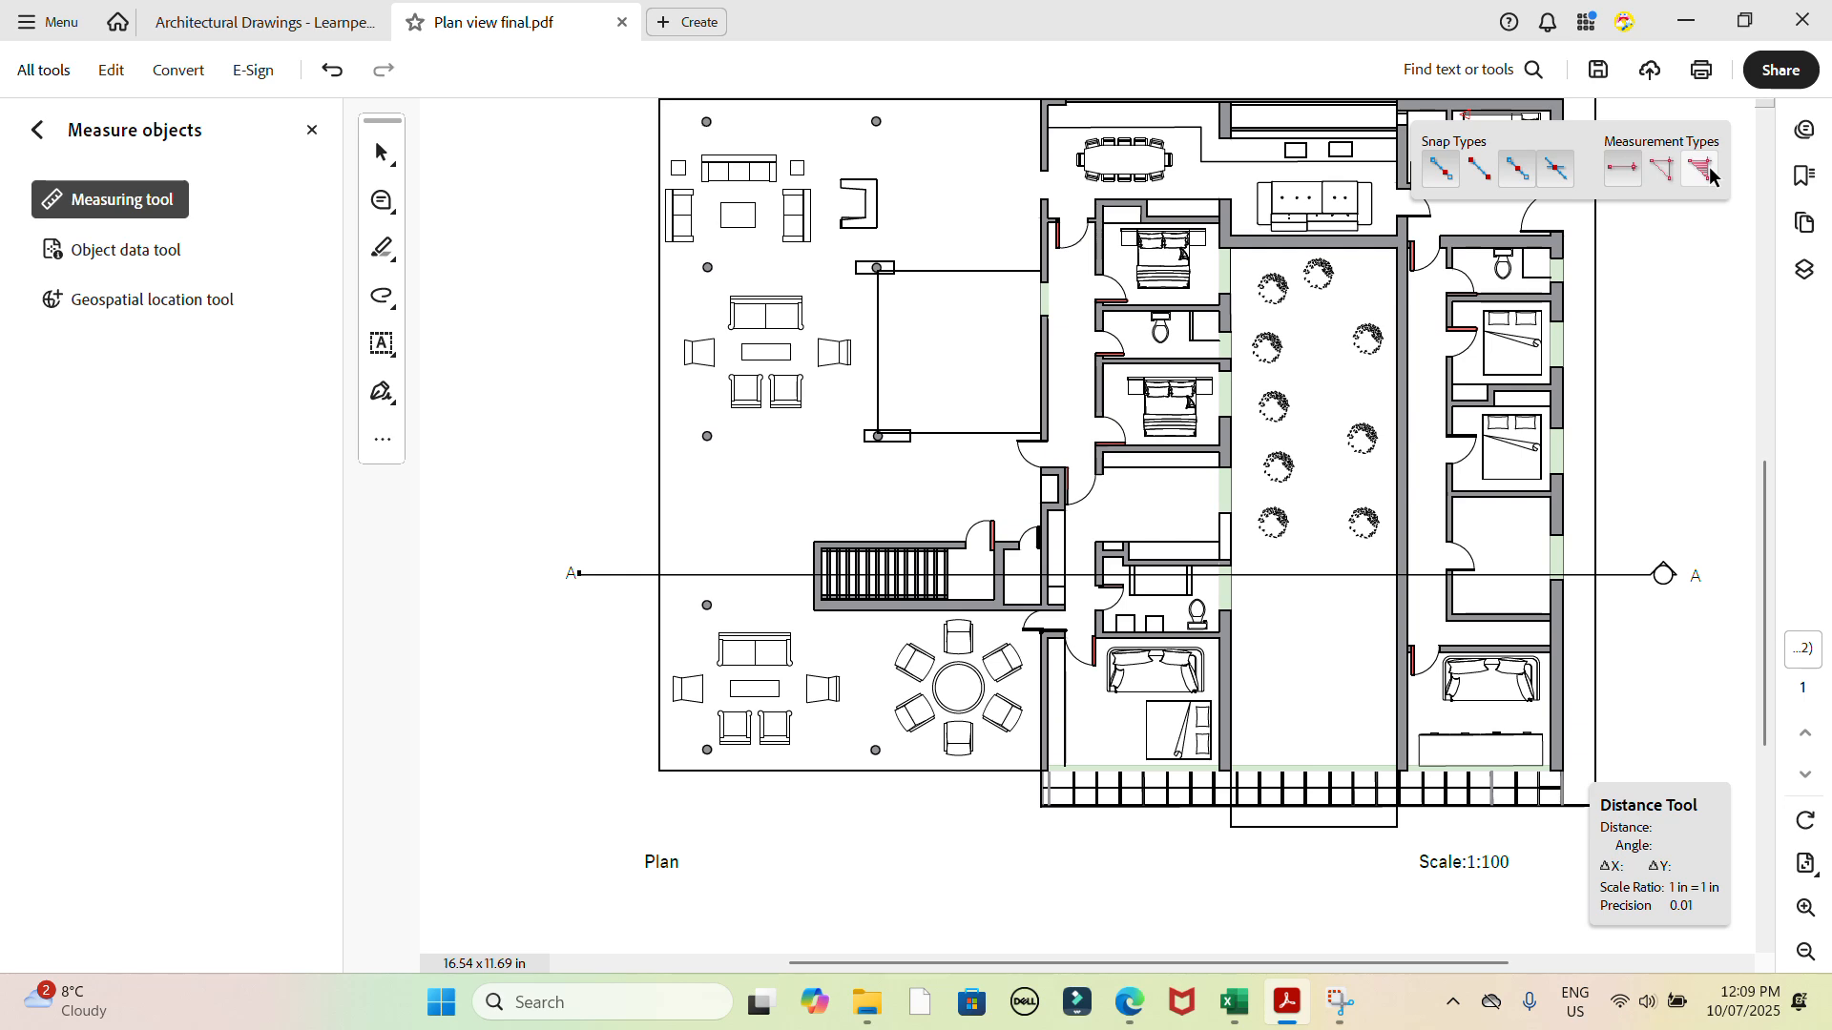
pyautogui.click(1482, 180)
# Set the measurement scale ratio to 1 mm = 100 mm and the precision to 0.1
pyautogui.rightClick(526, 291)
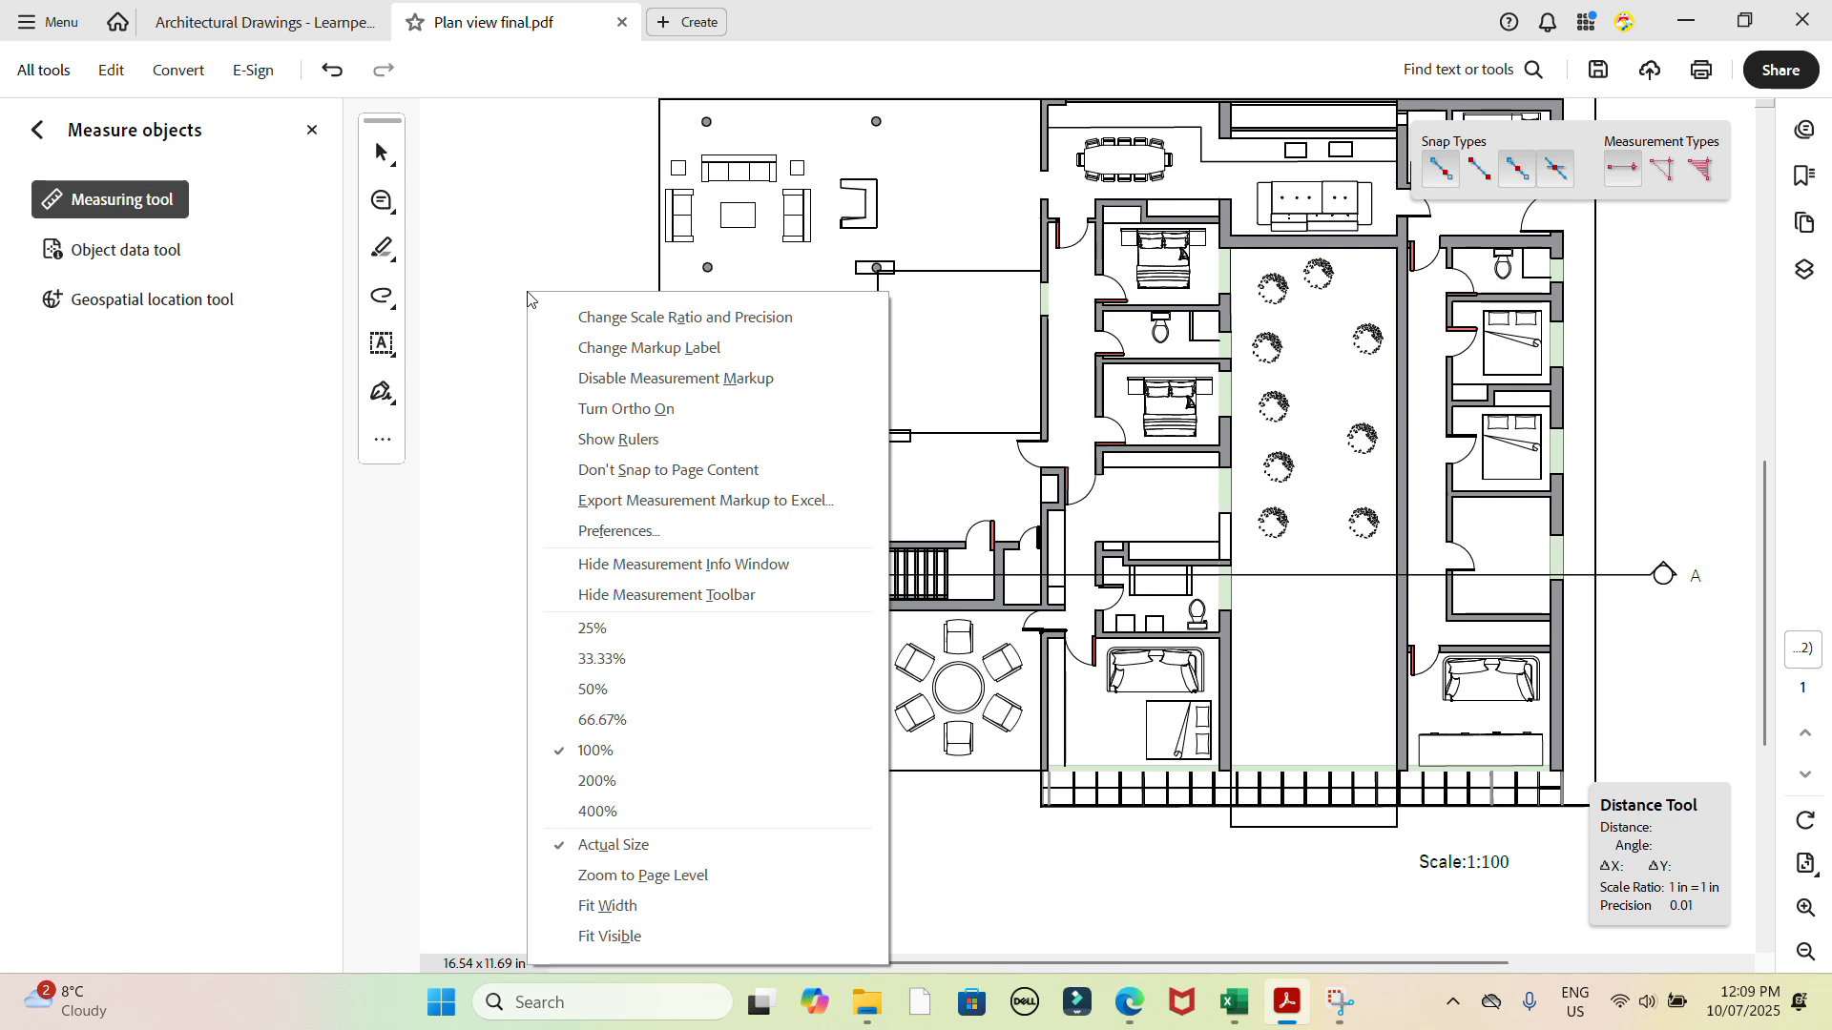
pyautogui.click(592, 327)
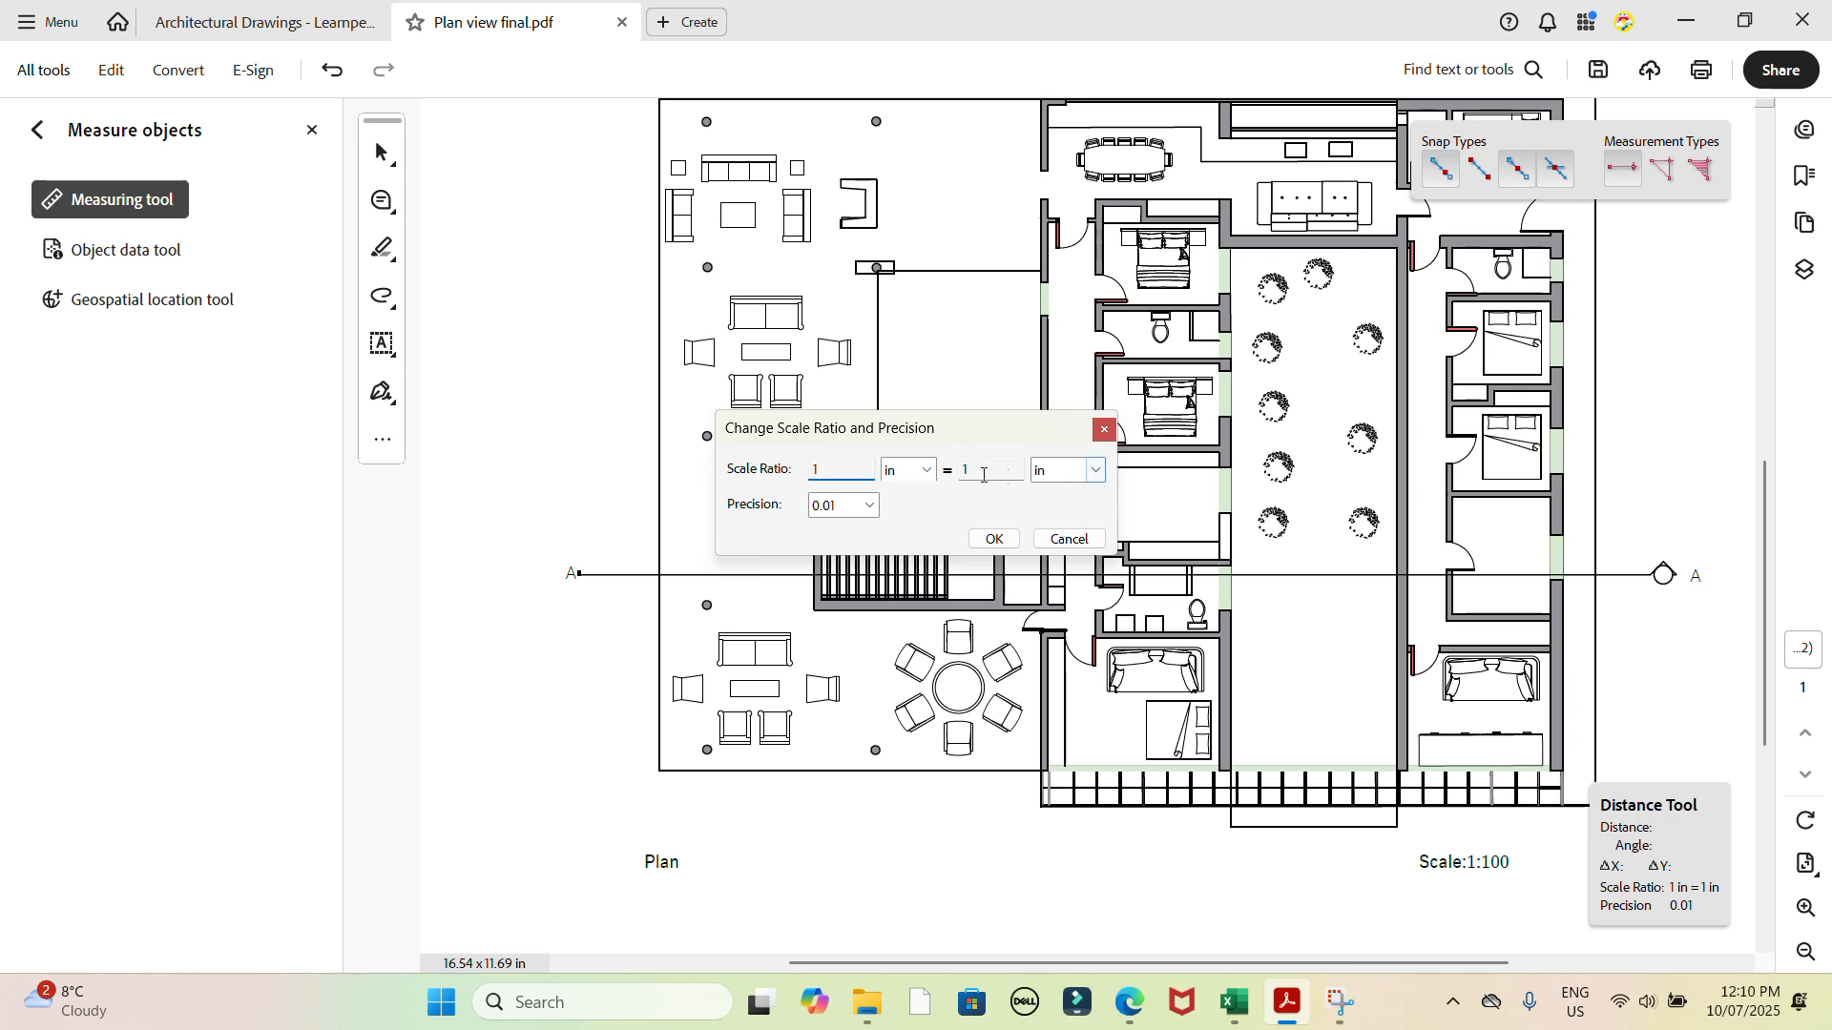
pyautogui.click(927, 471)
pyautogui.click(925, 525)
pyautogui.click(970, 470)
pyautogui.write('00')
pyautogui.click(1096, 473)
pyautogui.click(1076, 528)
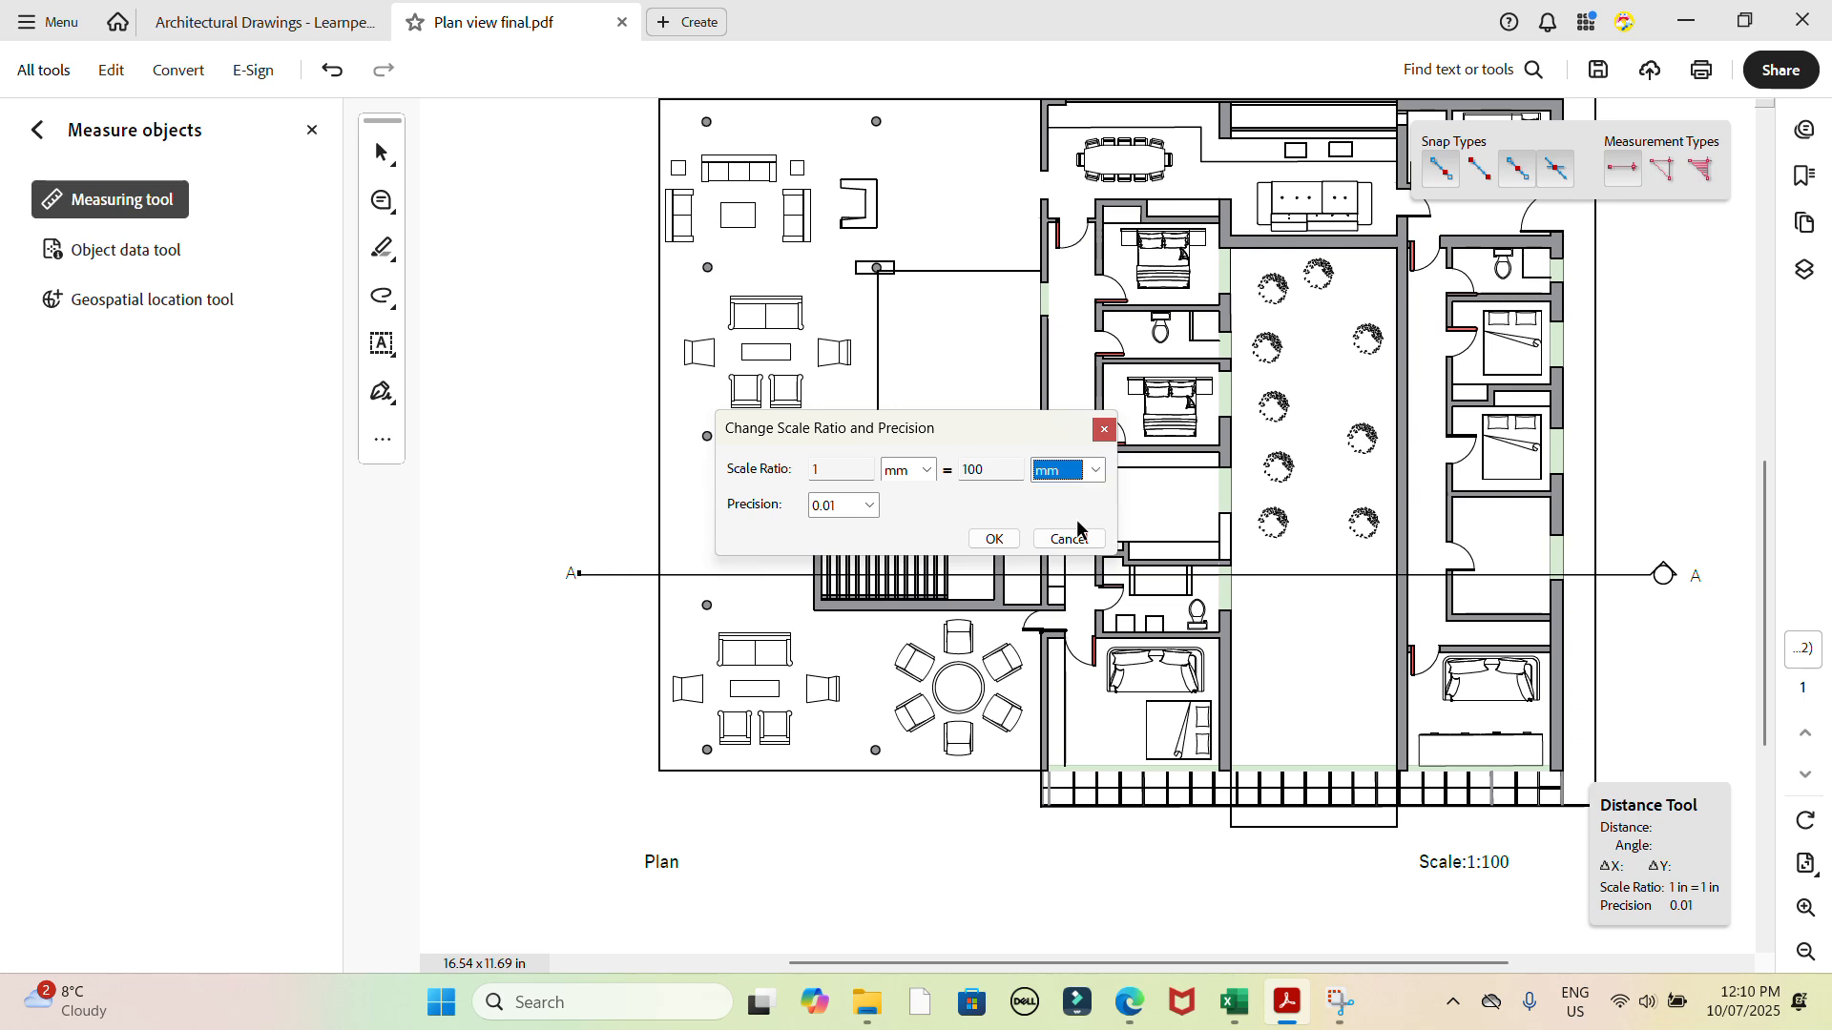
pyautogui.click(870, 506)
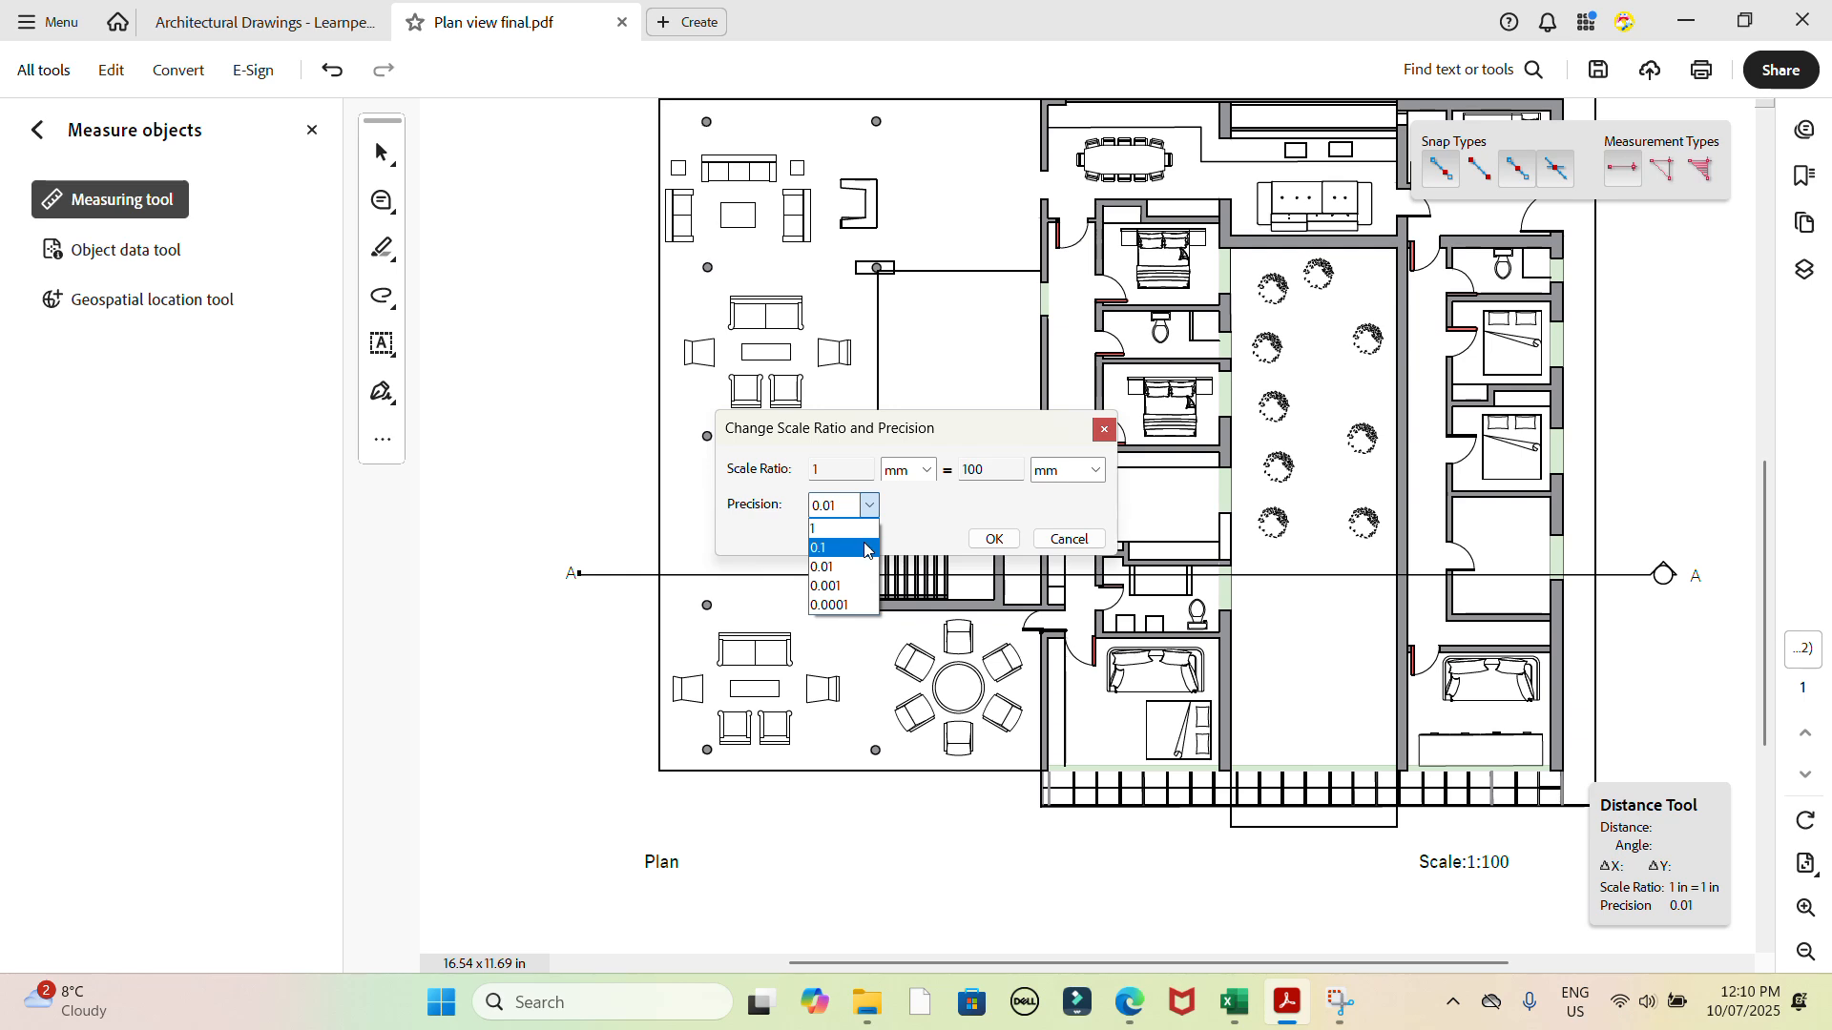
pyautogui.click(866, 549)
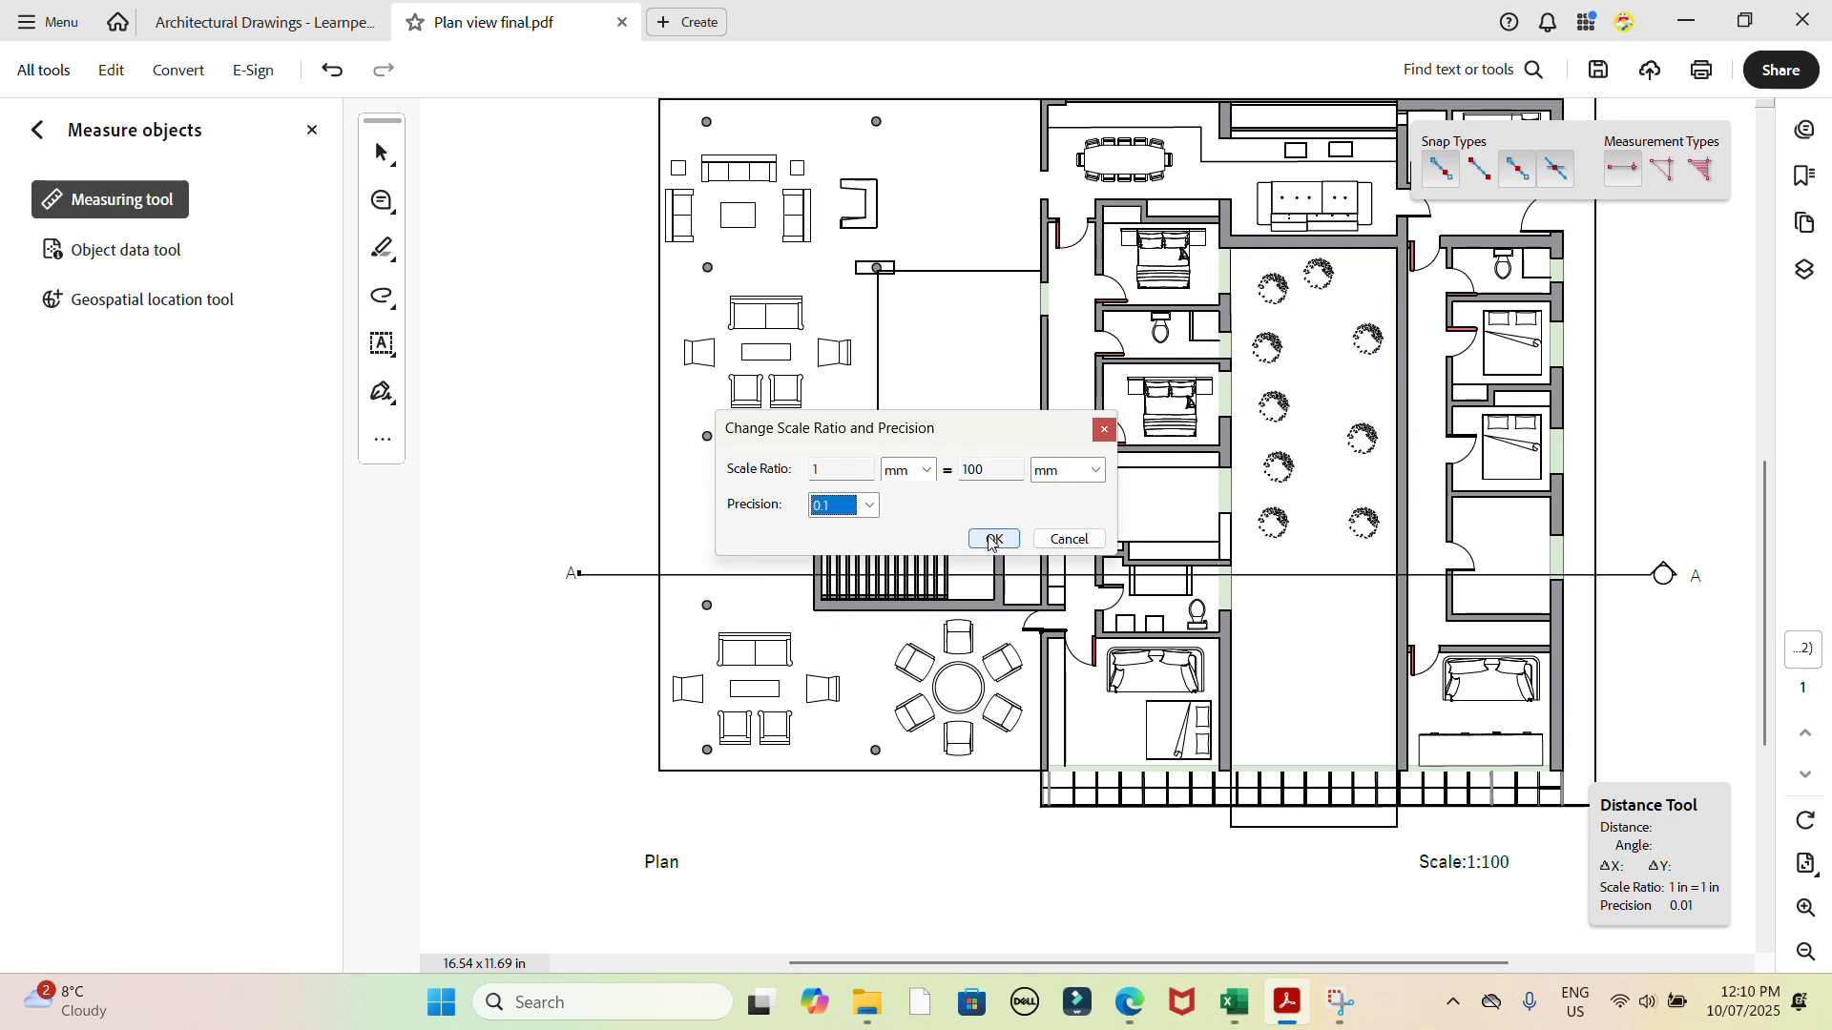
pyautogui.click(992, 539)
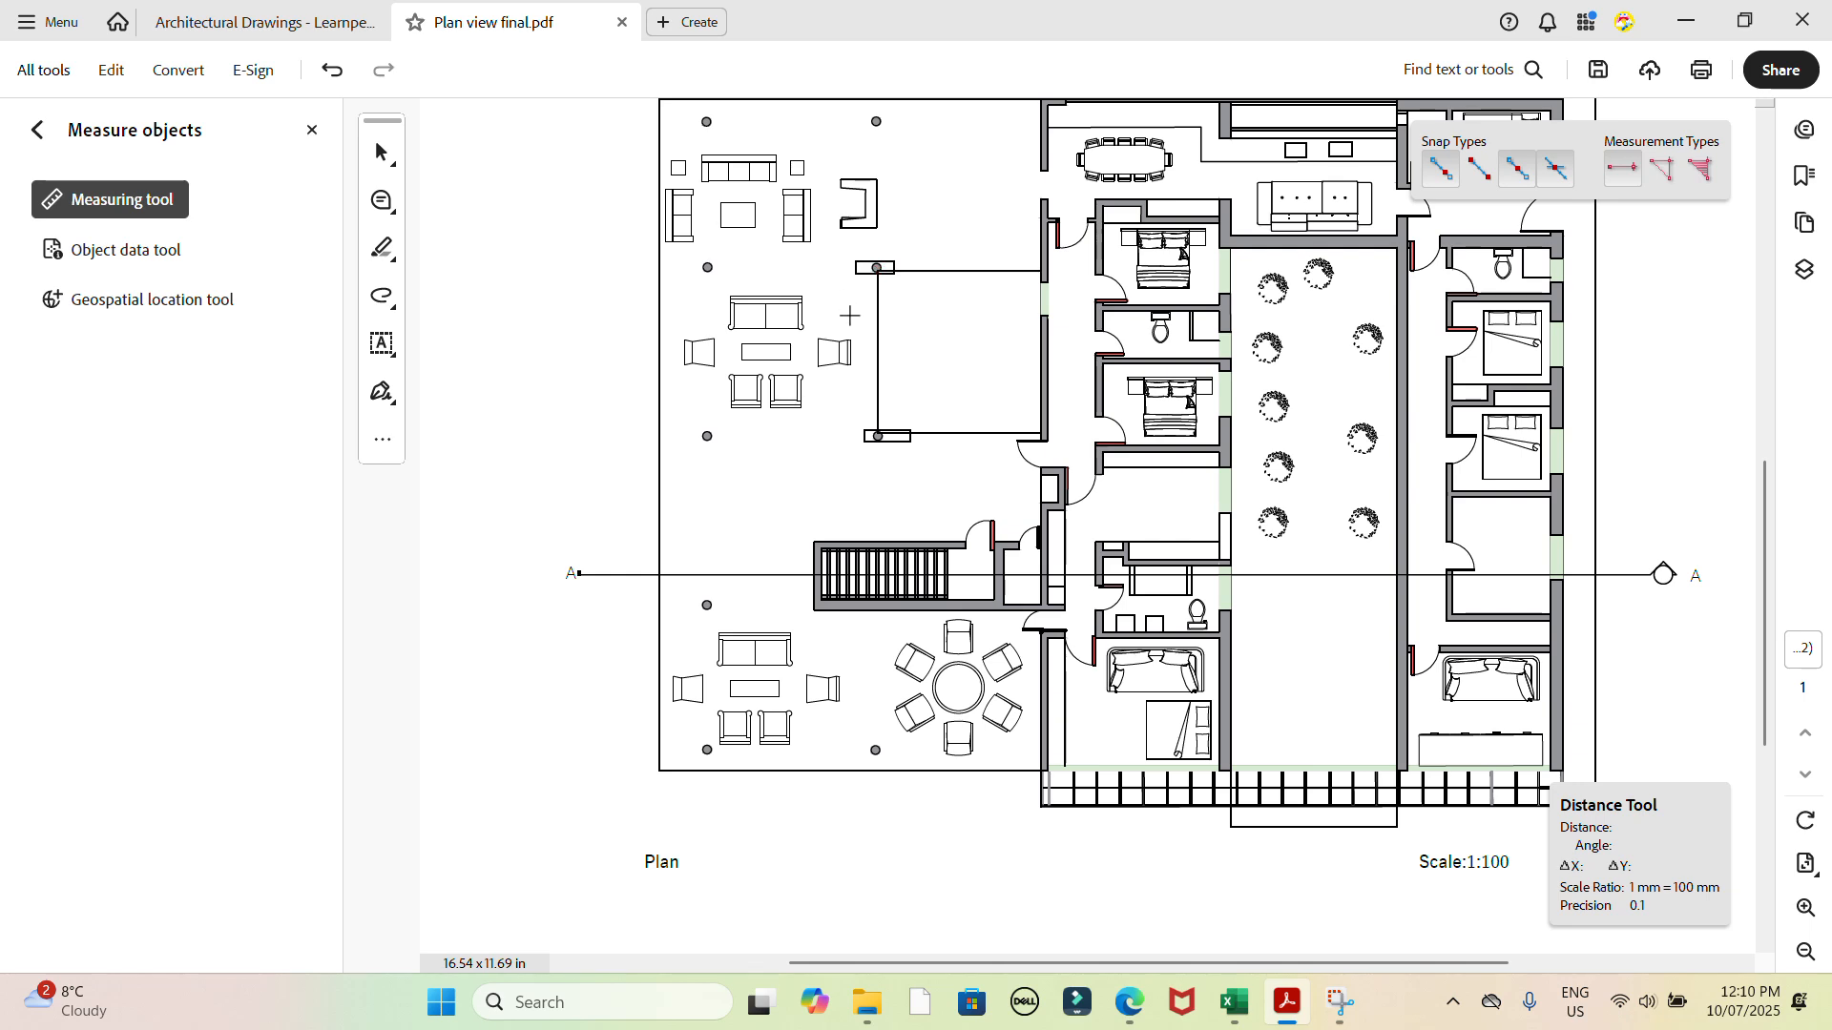
# Add a distance measurement along the open side of the empty rectangular space, between its two columns, placing the dimension outside it
pyautogui.scroll(5, 849, 315)
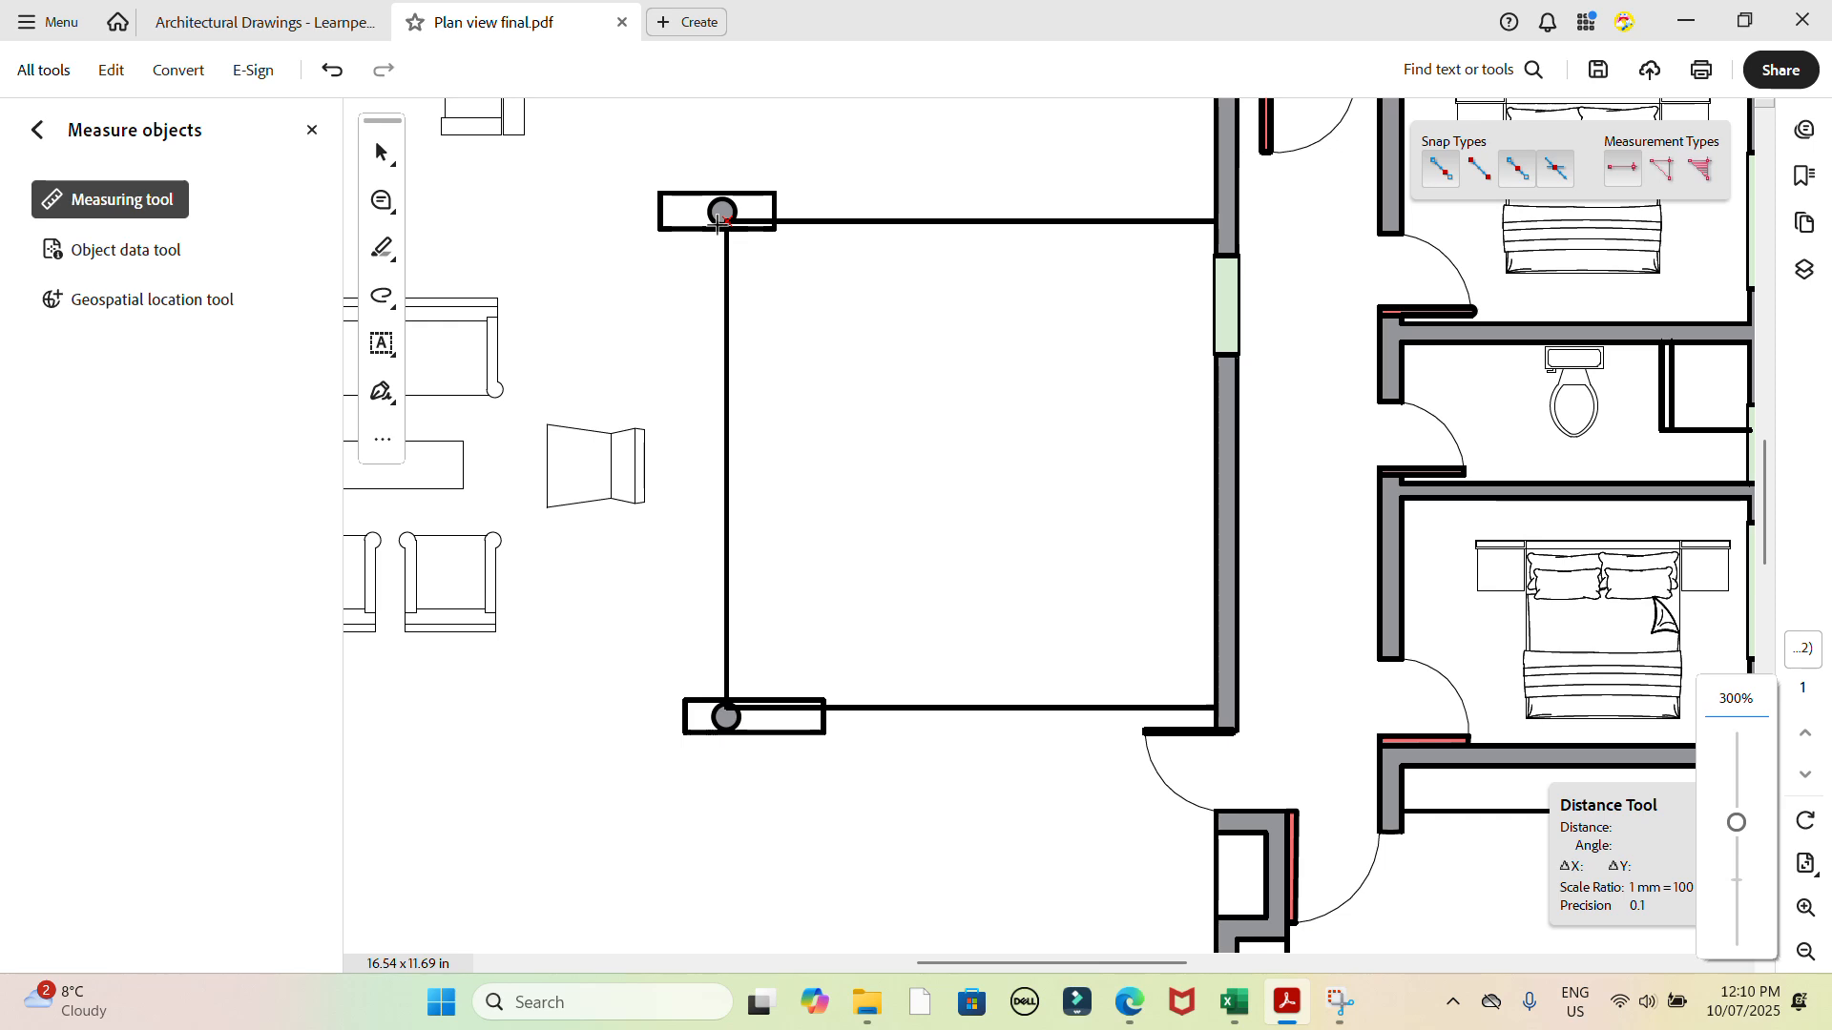
pyautogui.scroll(2, 720, 236)
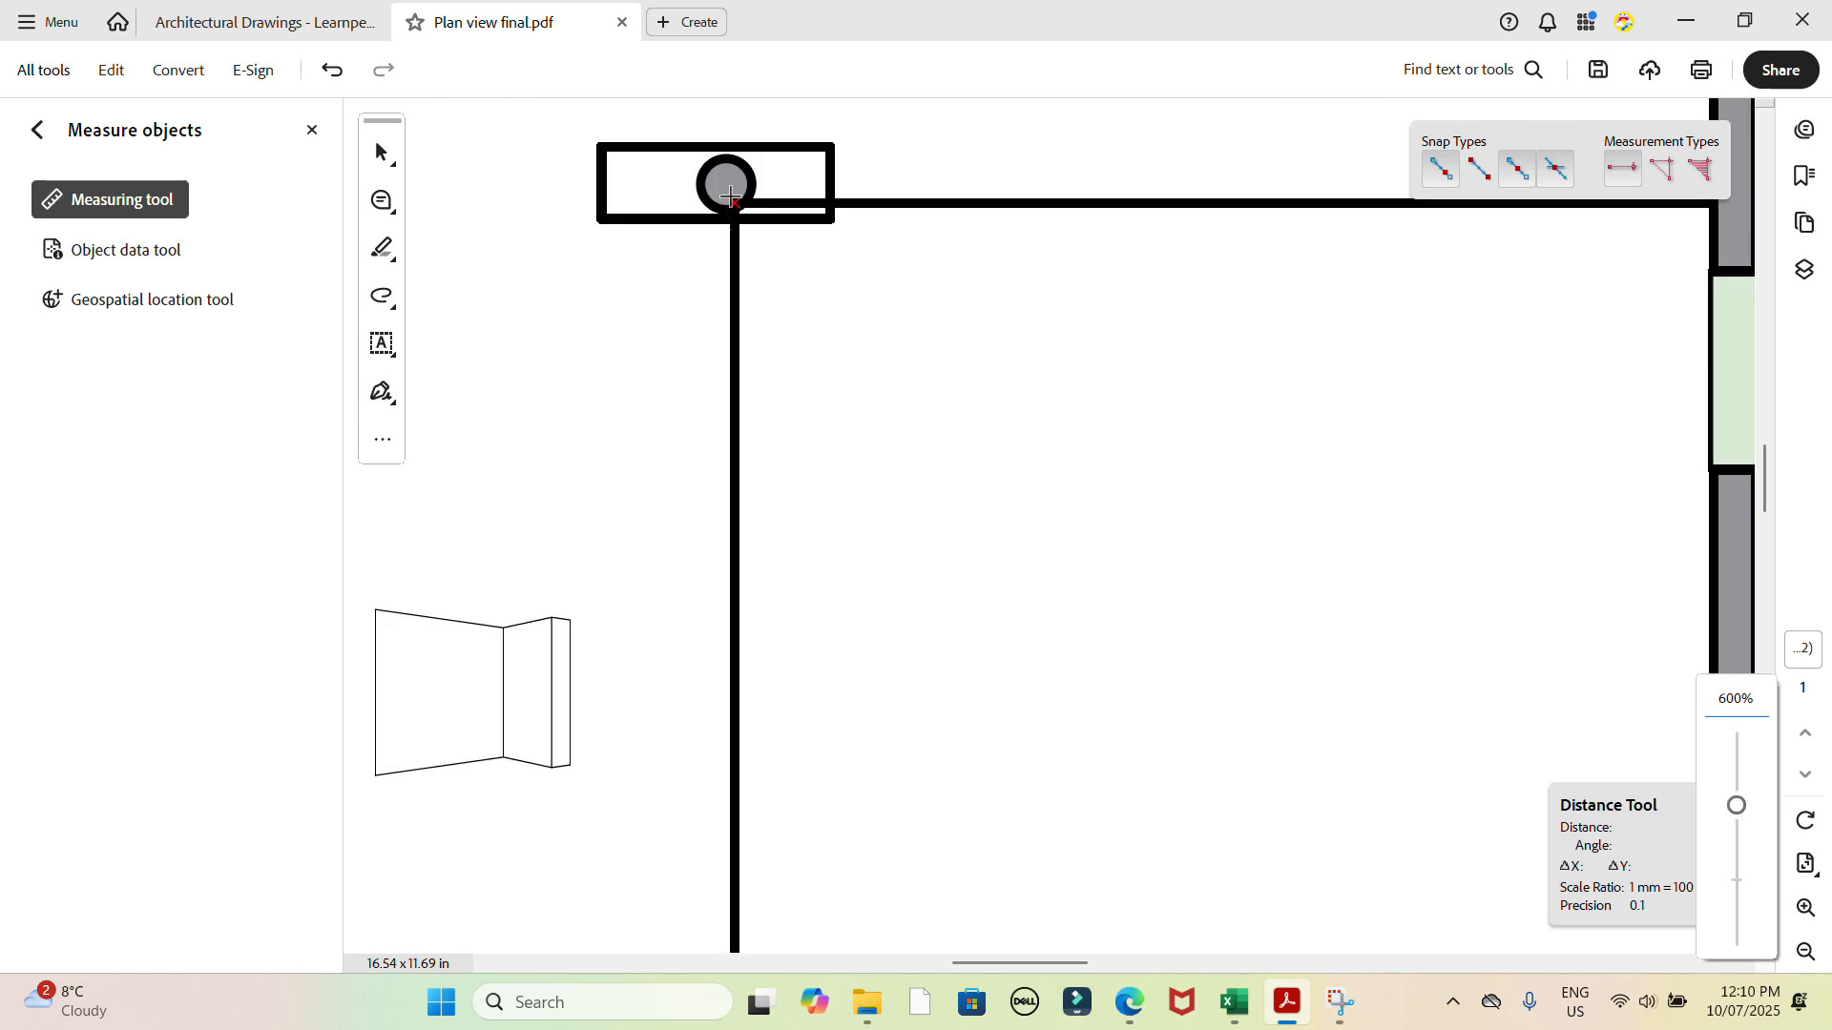
pyautogui.click(730, 196)
pyautogui.scroll(-2, 735, 315)
pyautogui.scroll(-3, 734, 324)
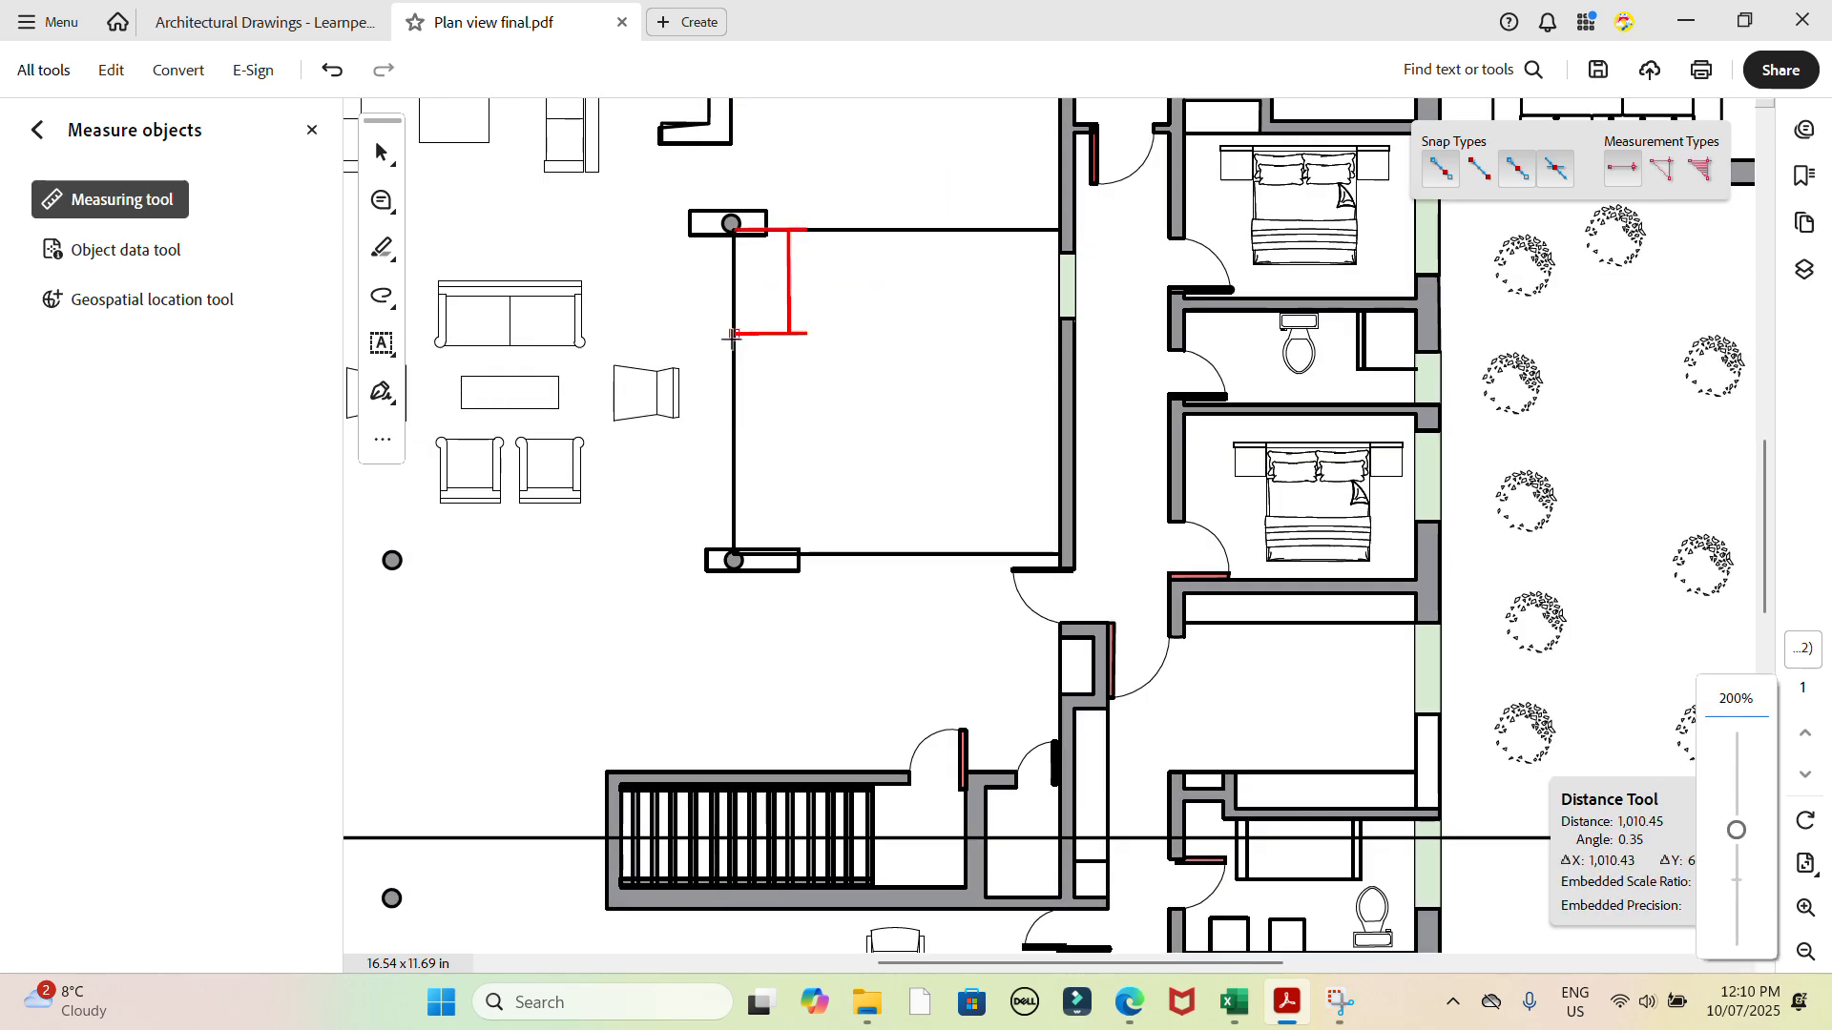
pyautogui.scroll(2, 733, 553)
pyautogui.scroll(1, 730, 576)
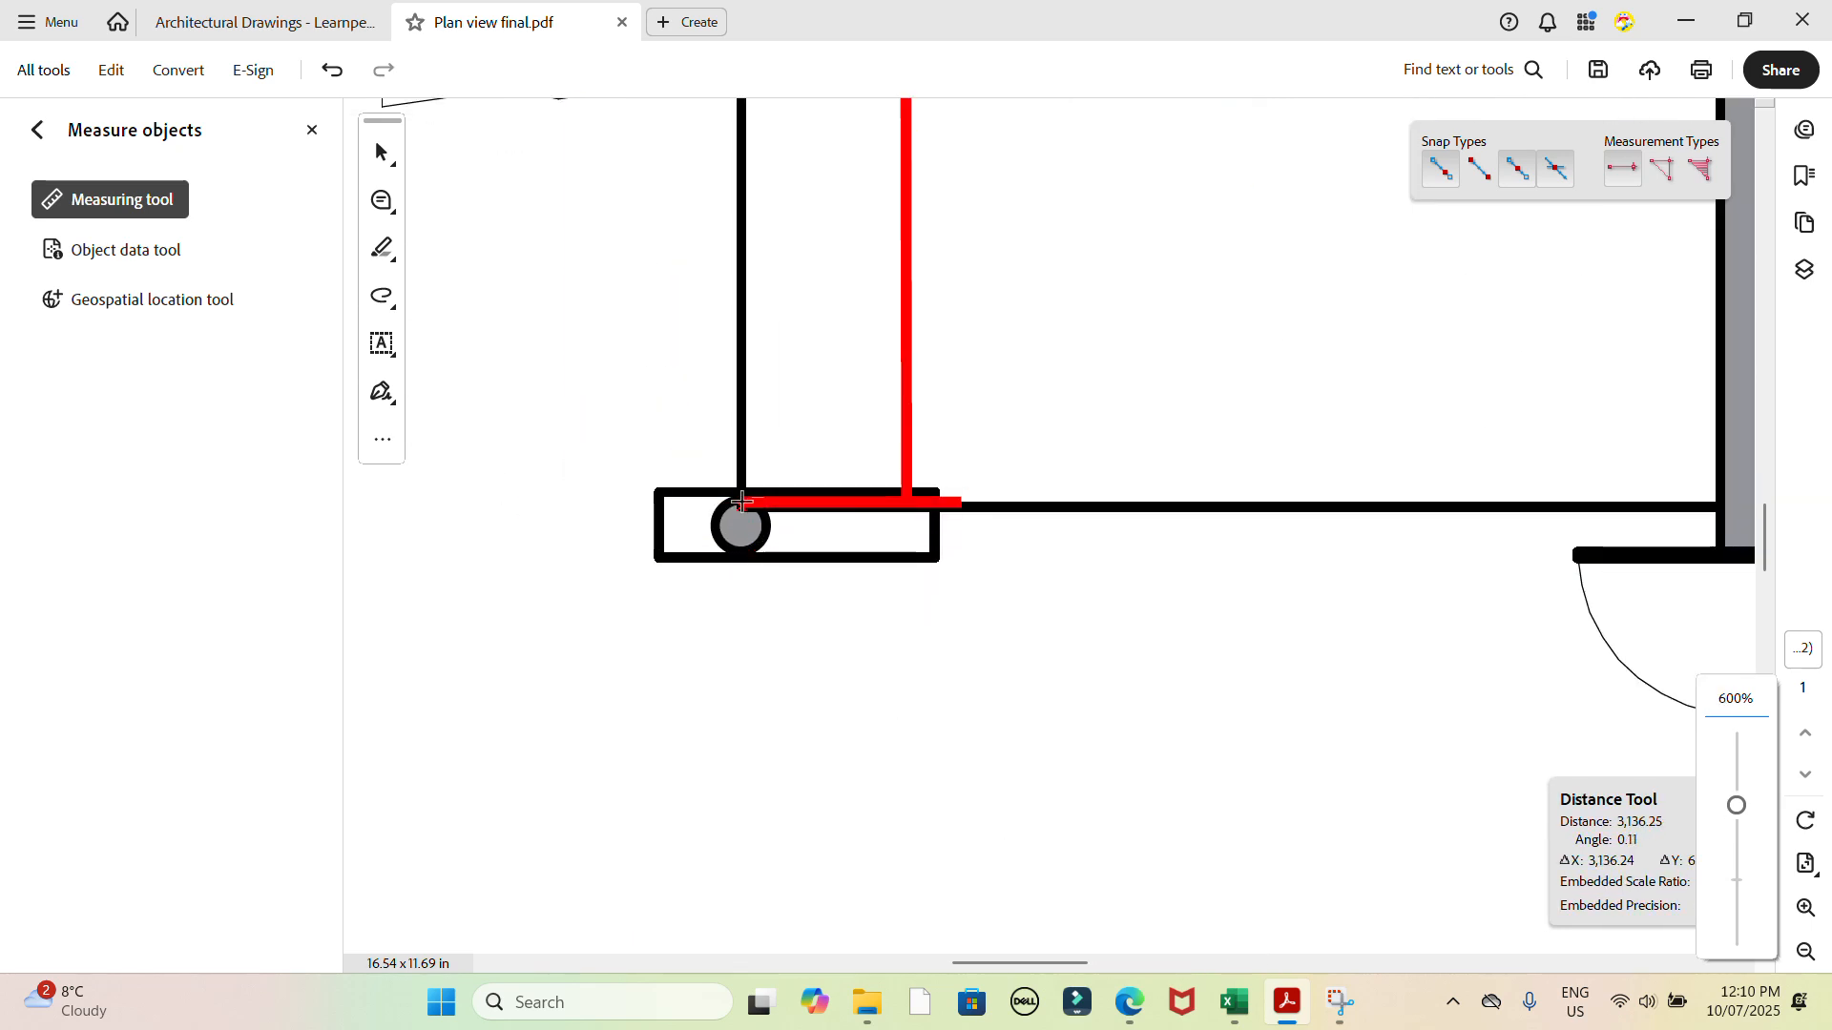
pyautogui.scroll(-3, 742, 501)
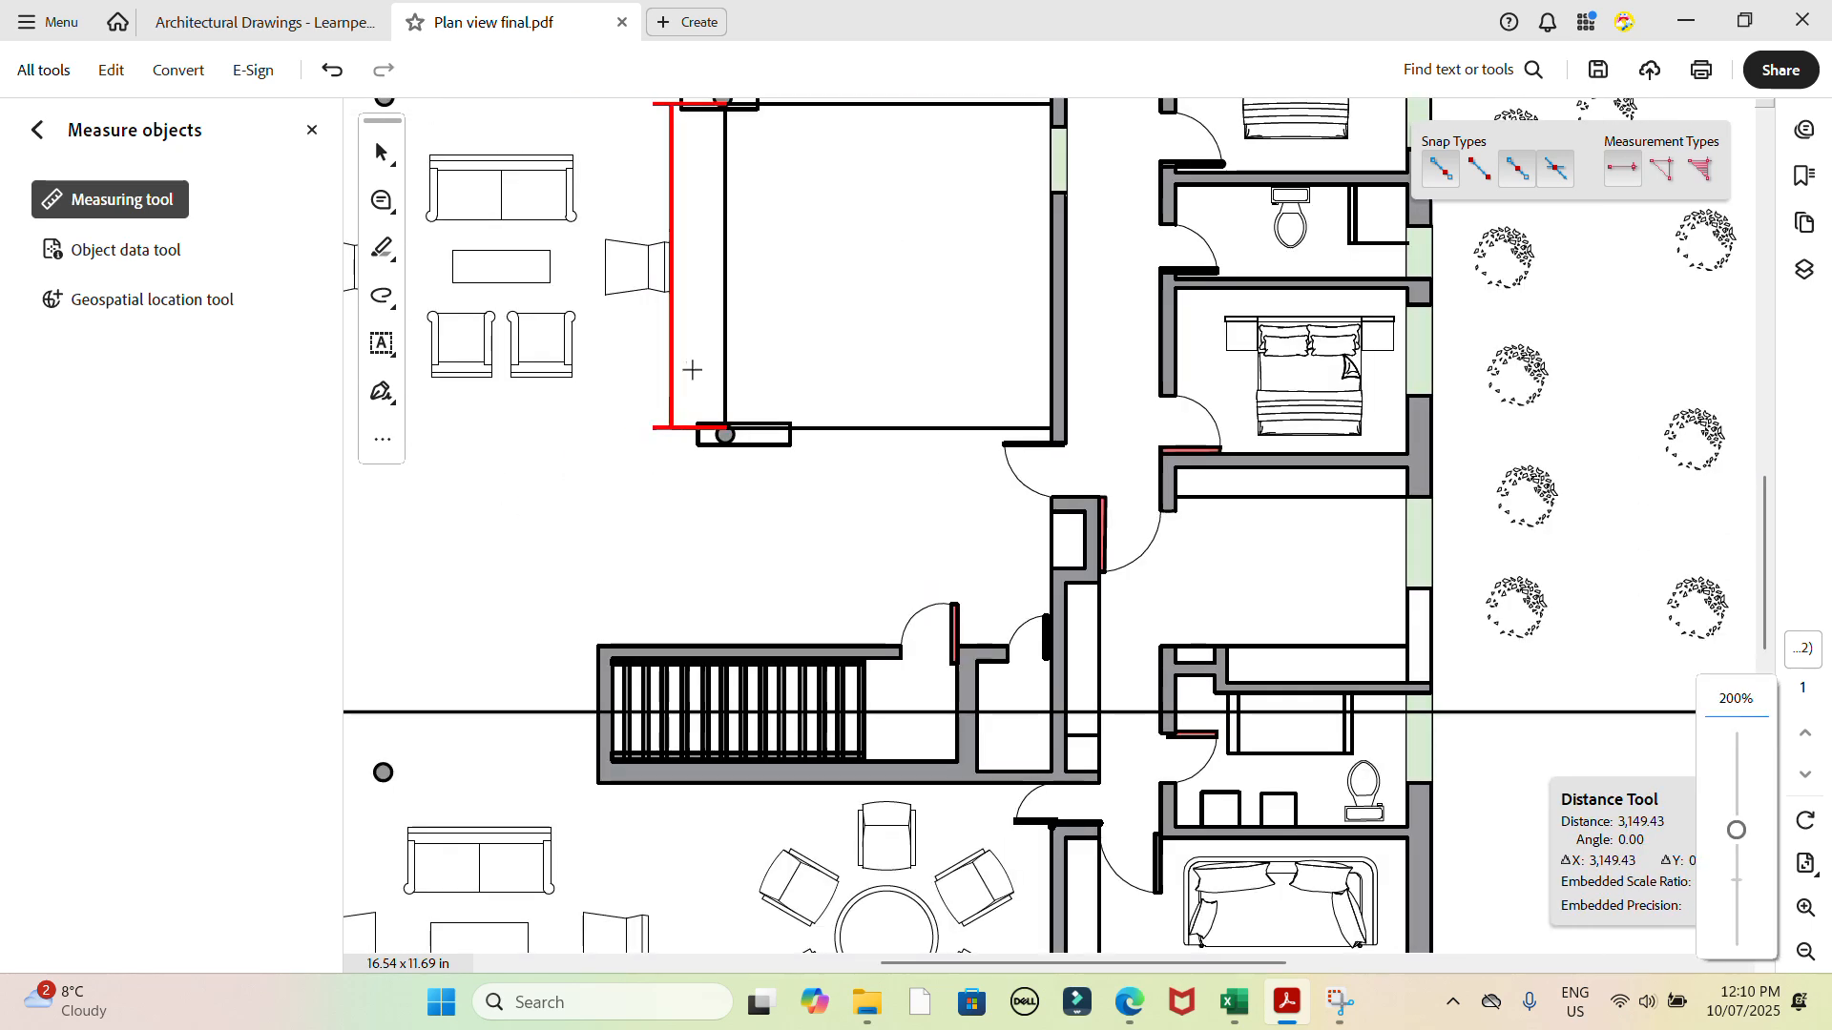
pyautogui.click(680, 287)
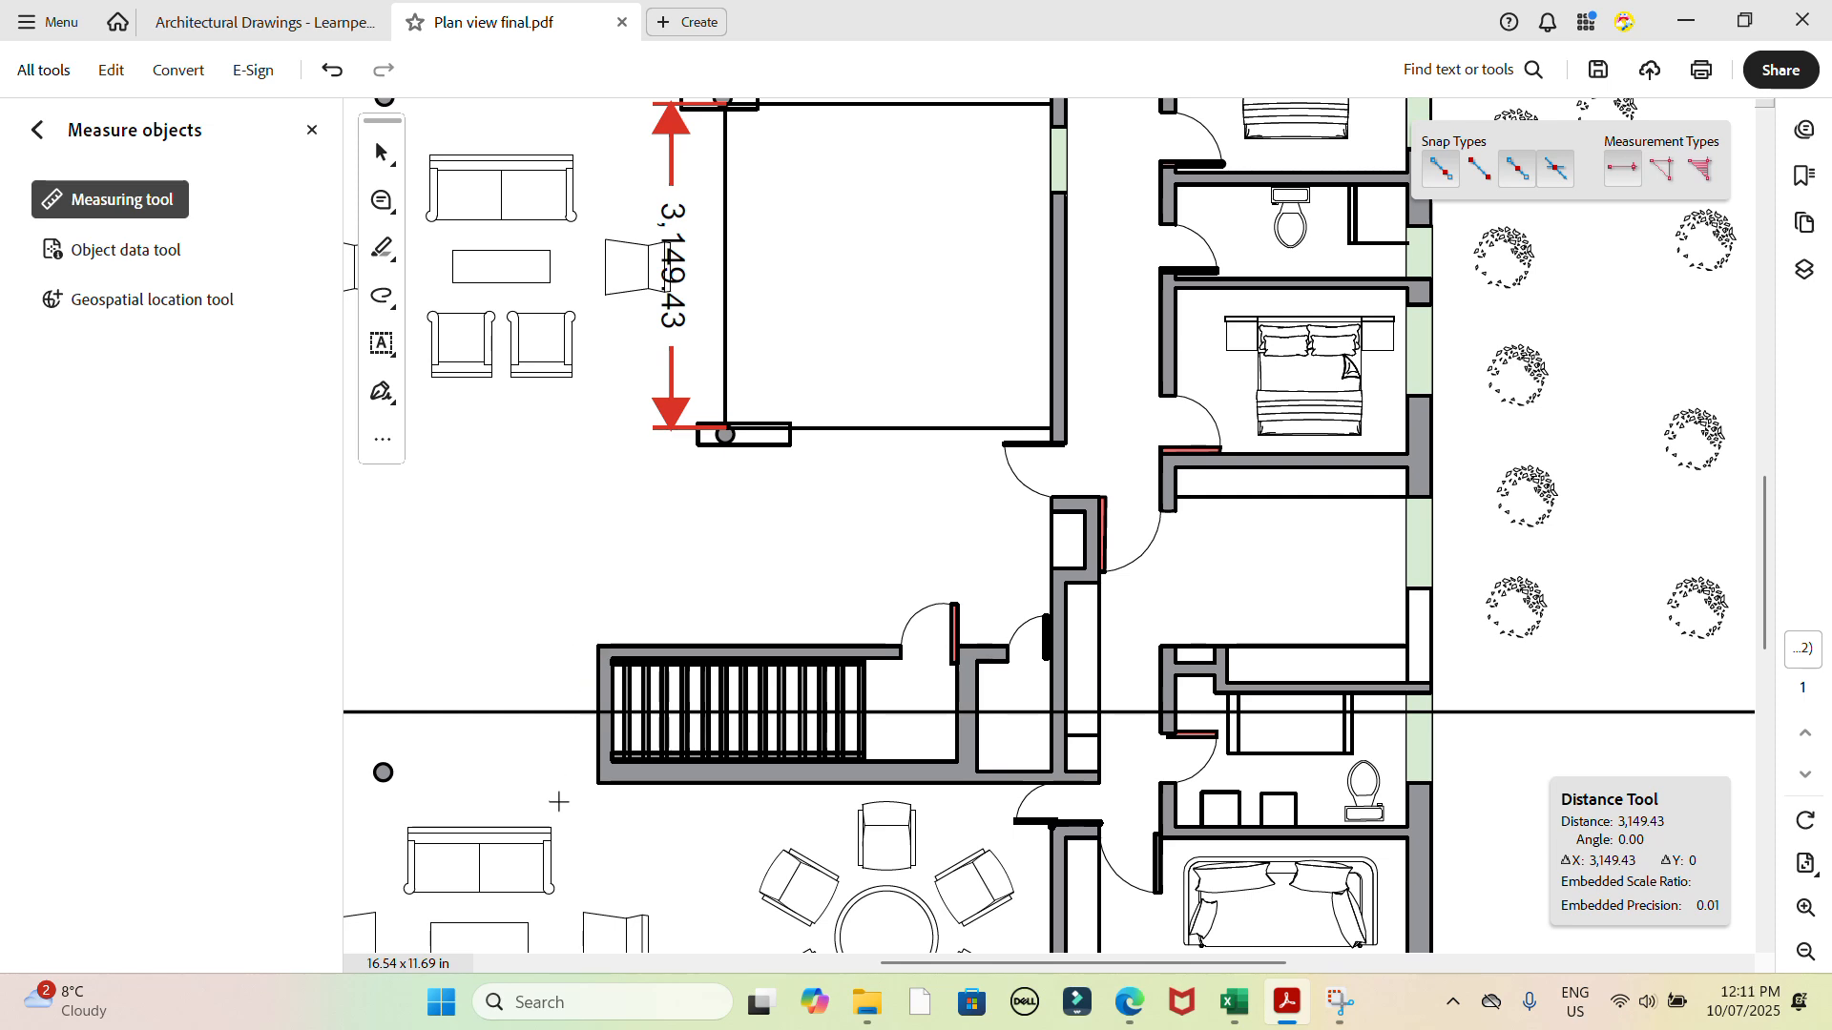
# Add a distance measurement across the width of the staircase, placing the dimension outside its end wall
pyautogui.scroll(2, 559, 794)
pyautogui.scroll(1, 559, 795)
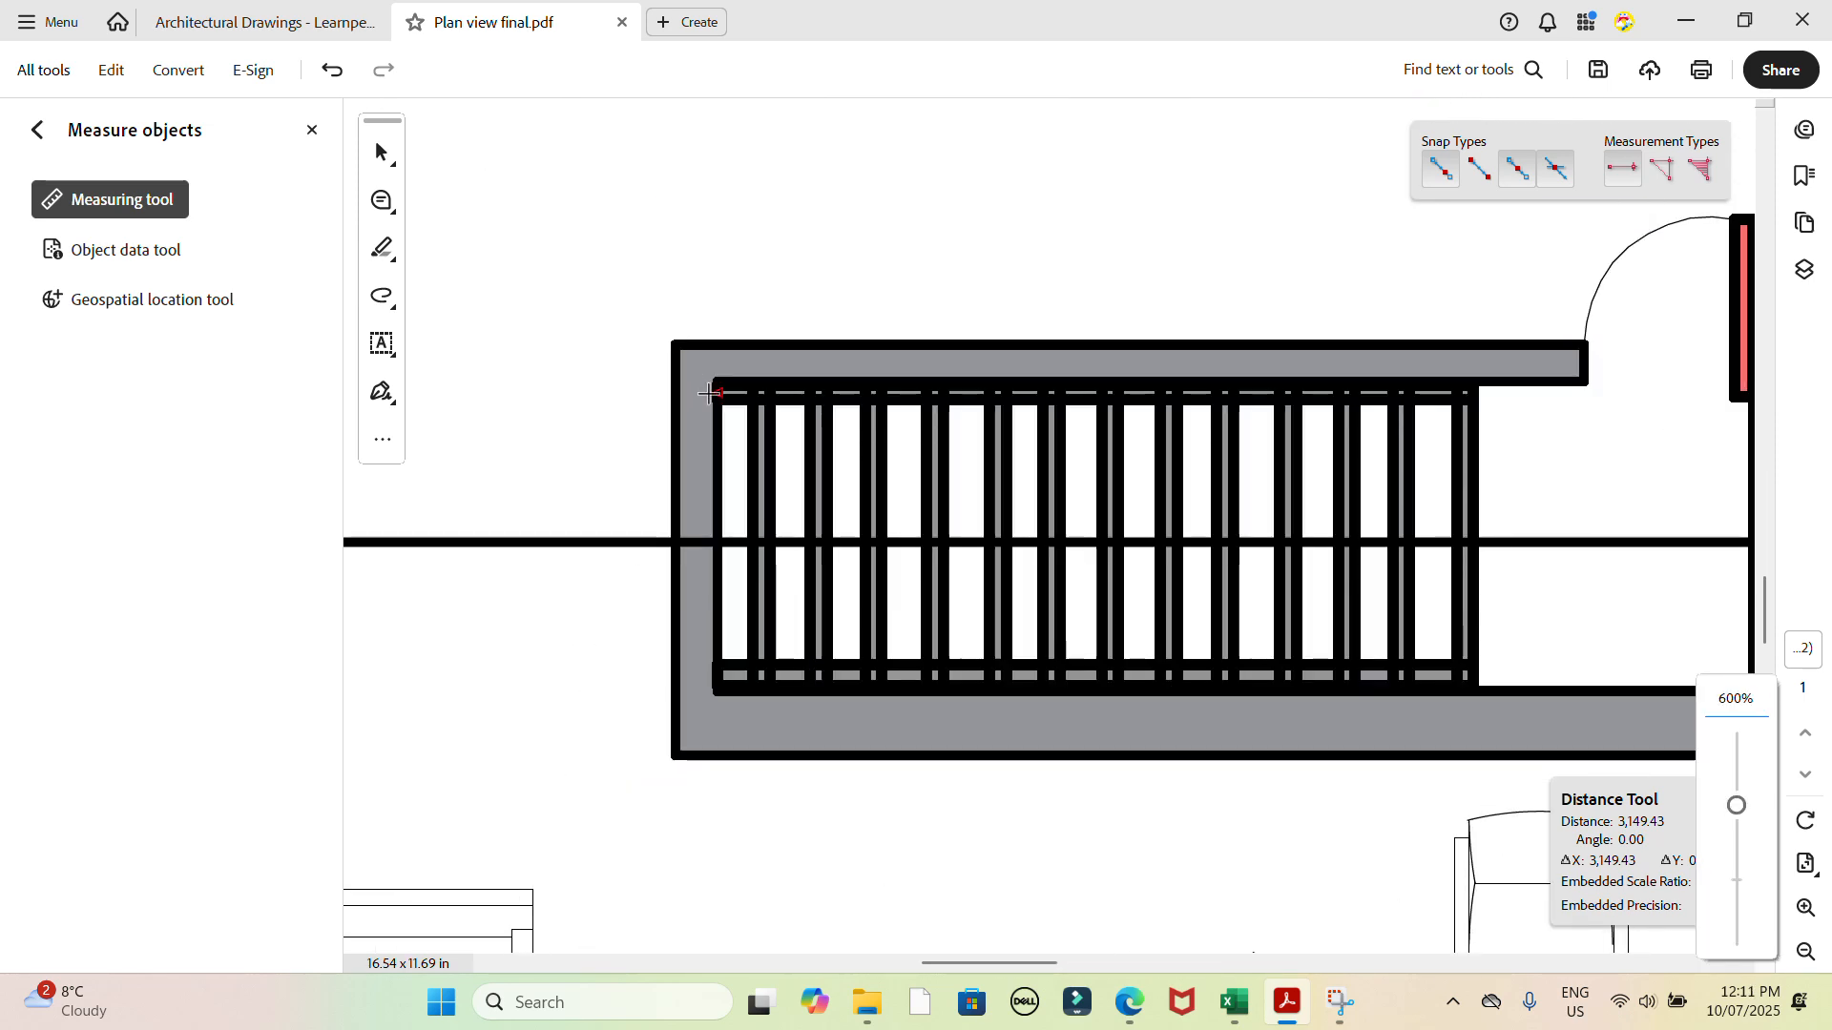
pyautogui.click(710, 376)
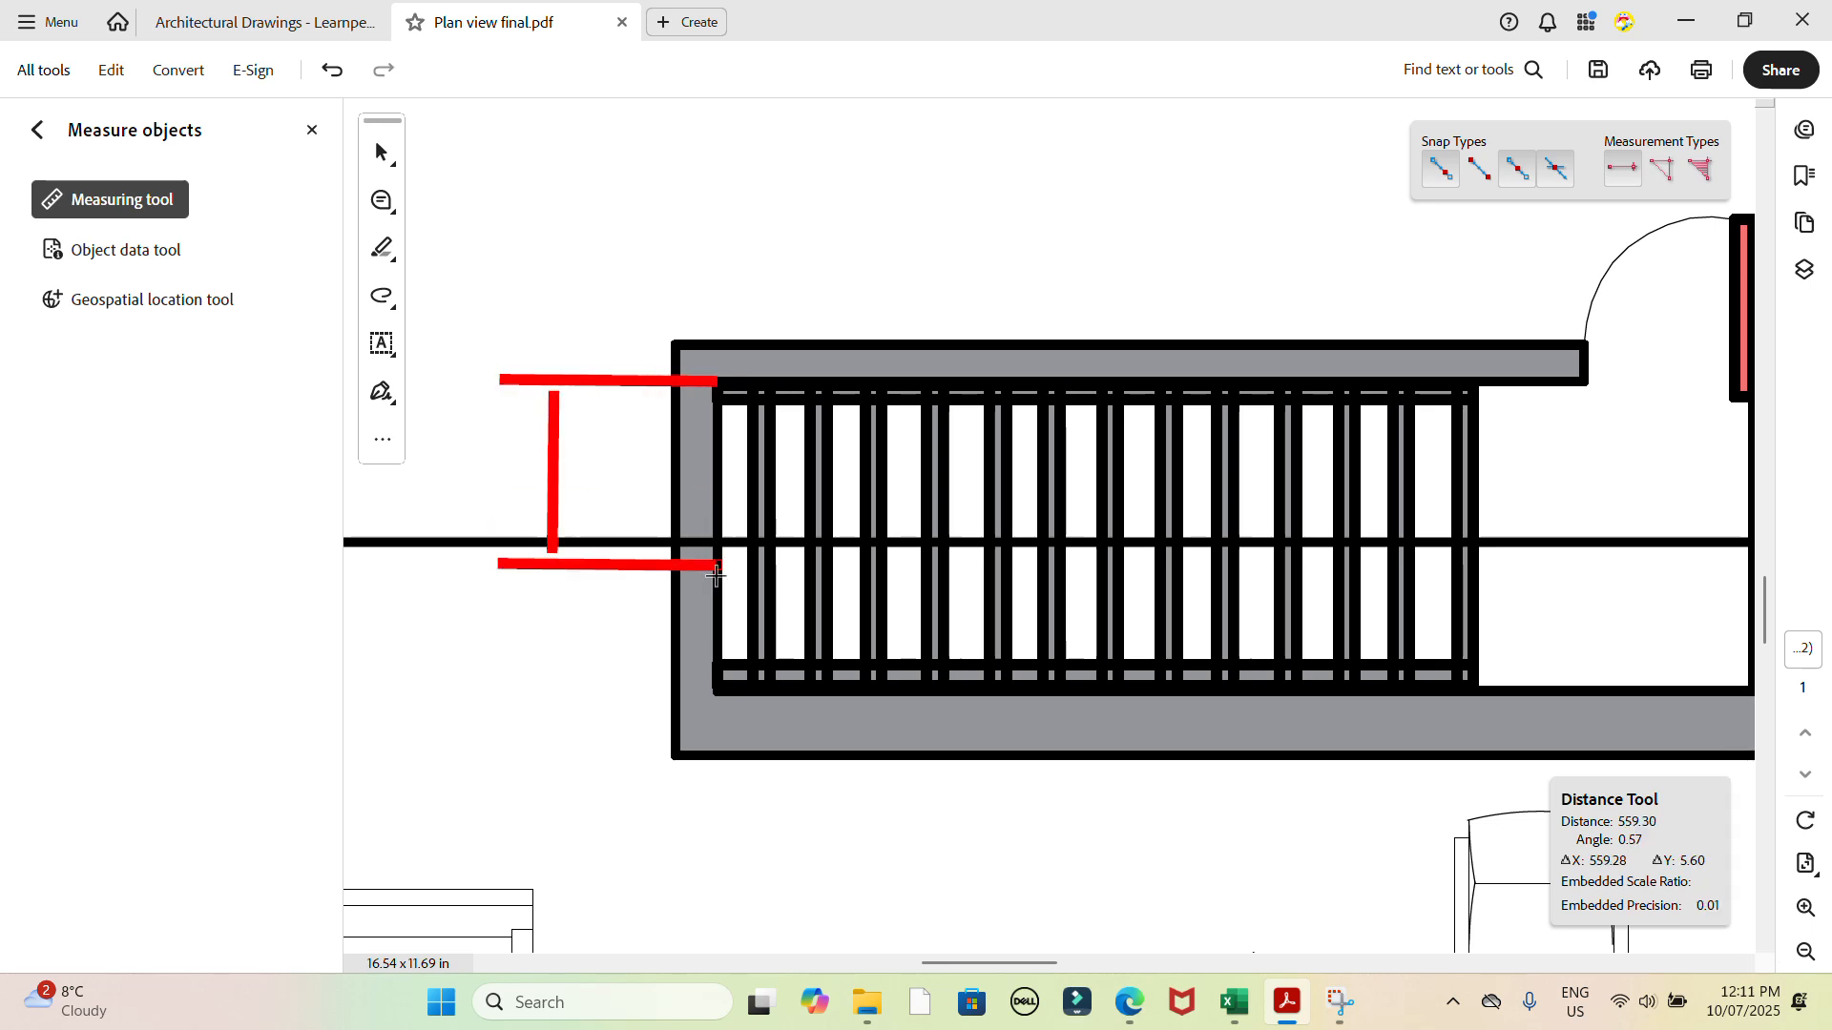
pyautogui.click(712, 685)
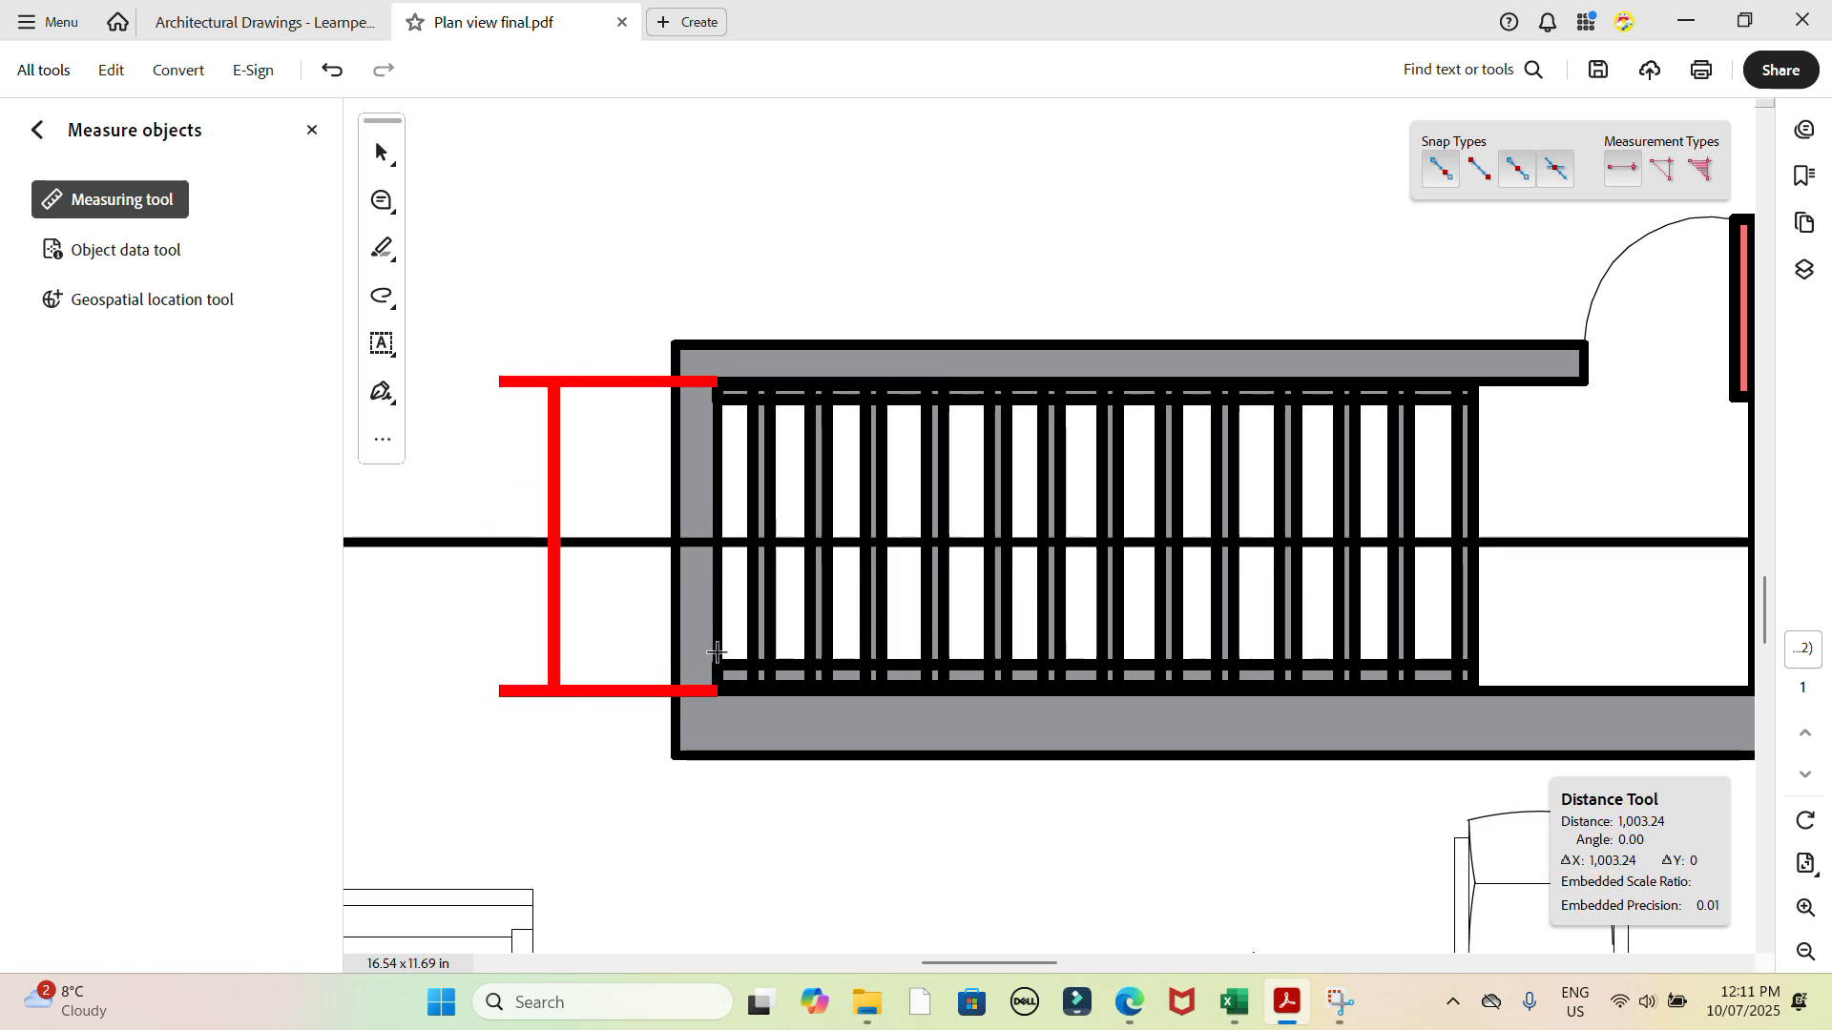
pyautogui.scroll(-1, 695, 634)
pyautogui.scroll(-2, 687, 622)
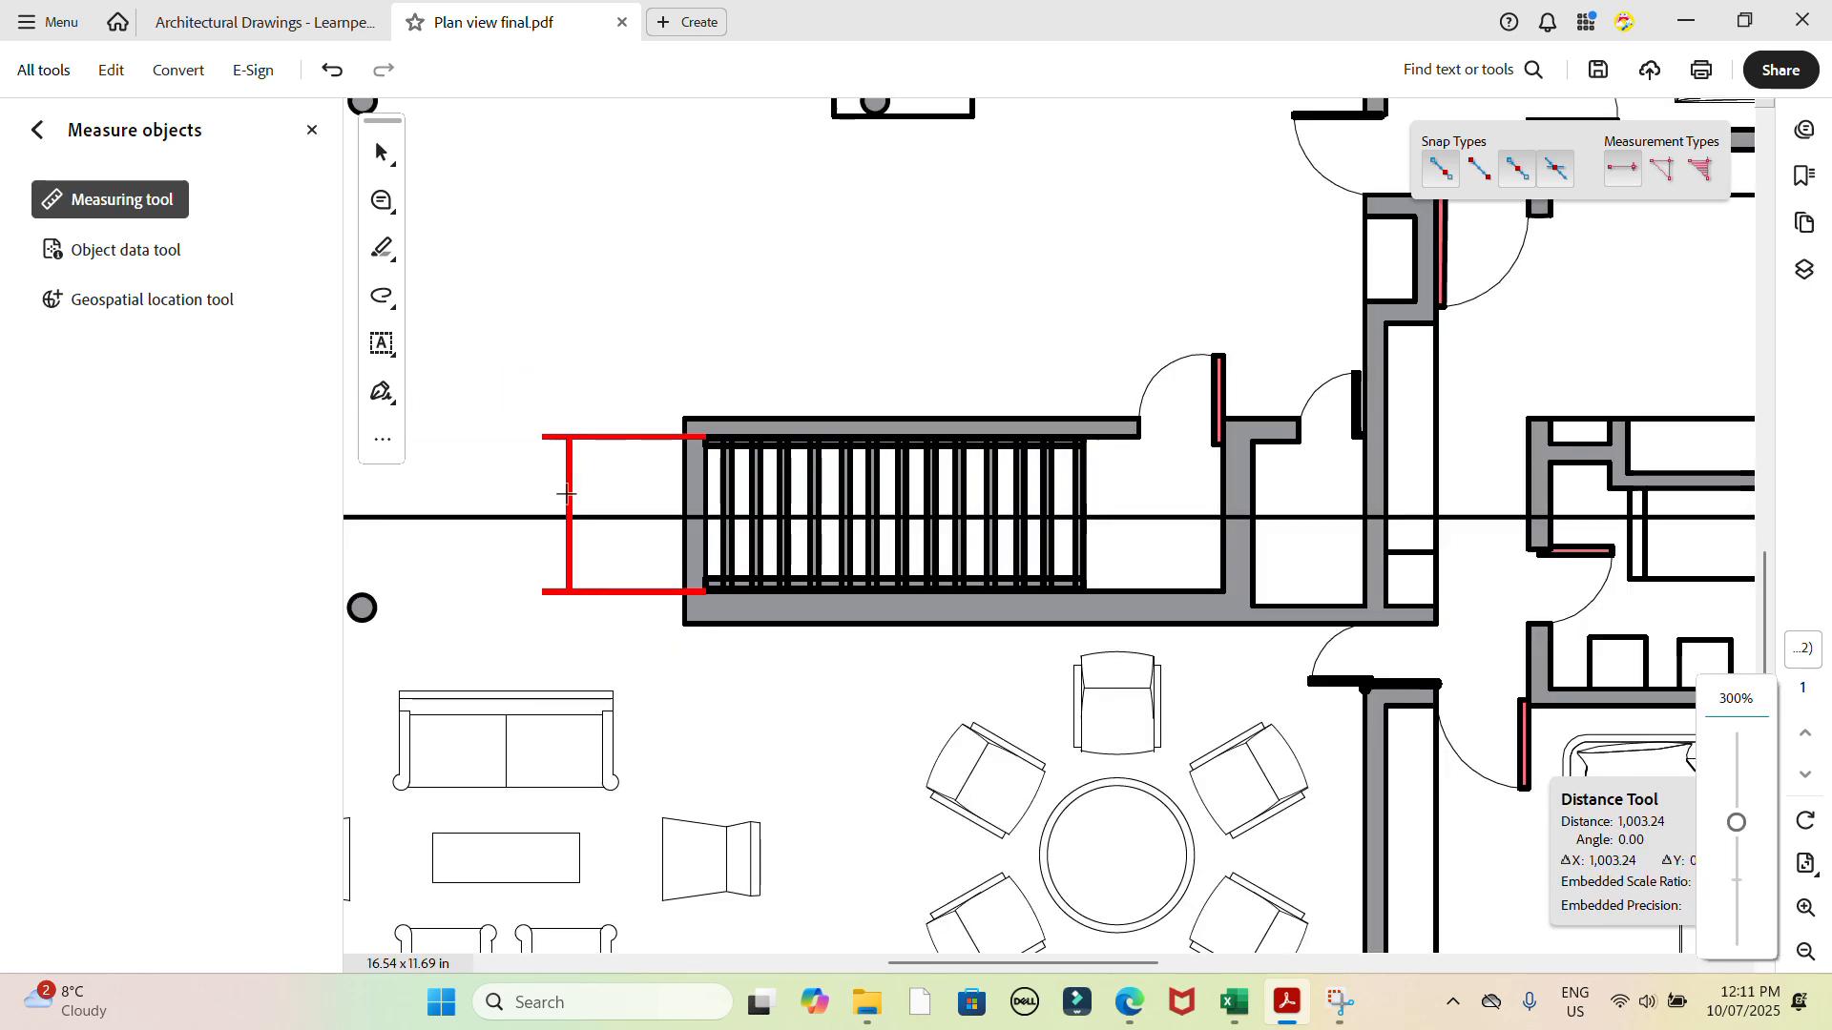
pyautogui.click(566, 515)
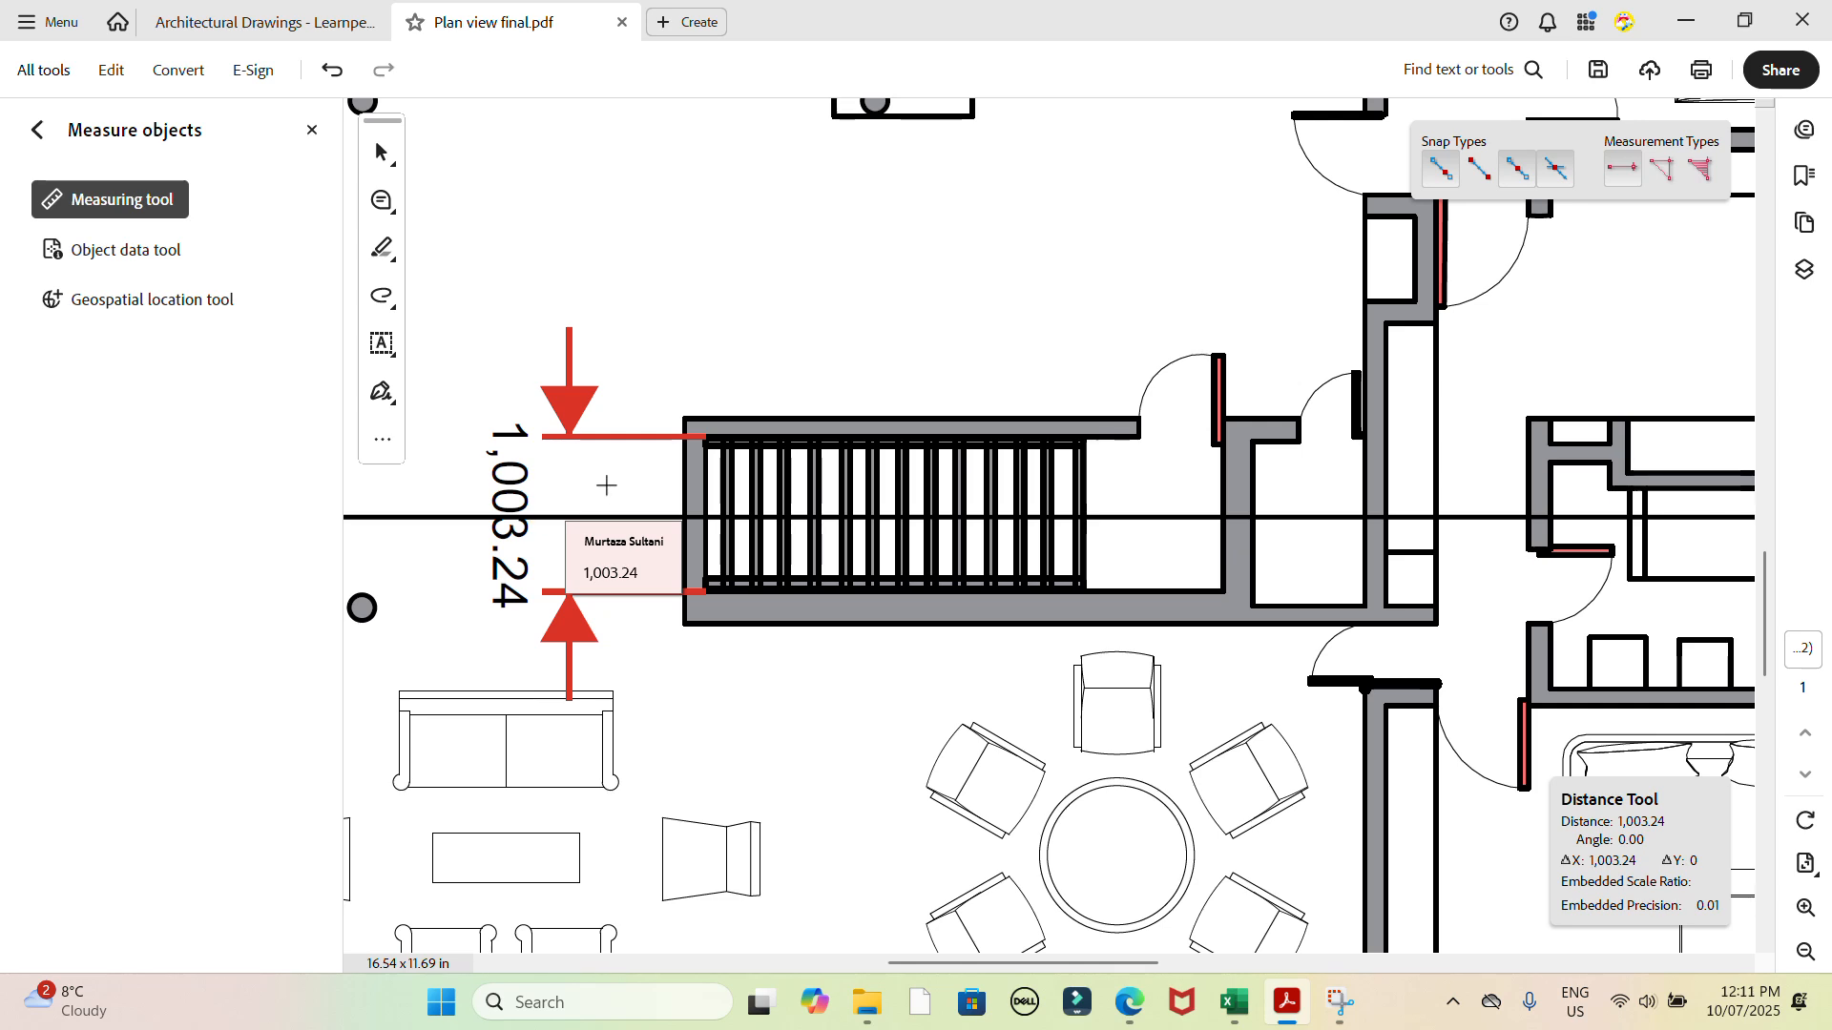
# Measure the area of the large open lounge zone by outlining its four corners with the Area tool and closing the shape
pyautogui.scroll(-3, 606, 486)
pyautogui.scroll(-1, 691, 503)
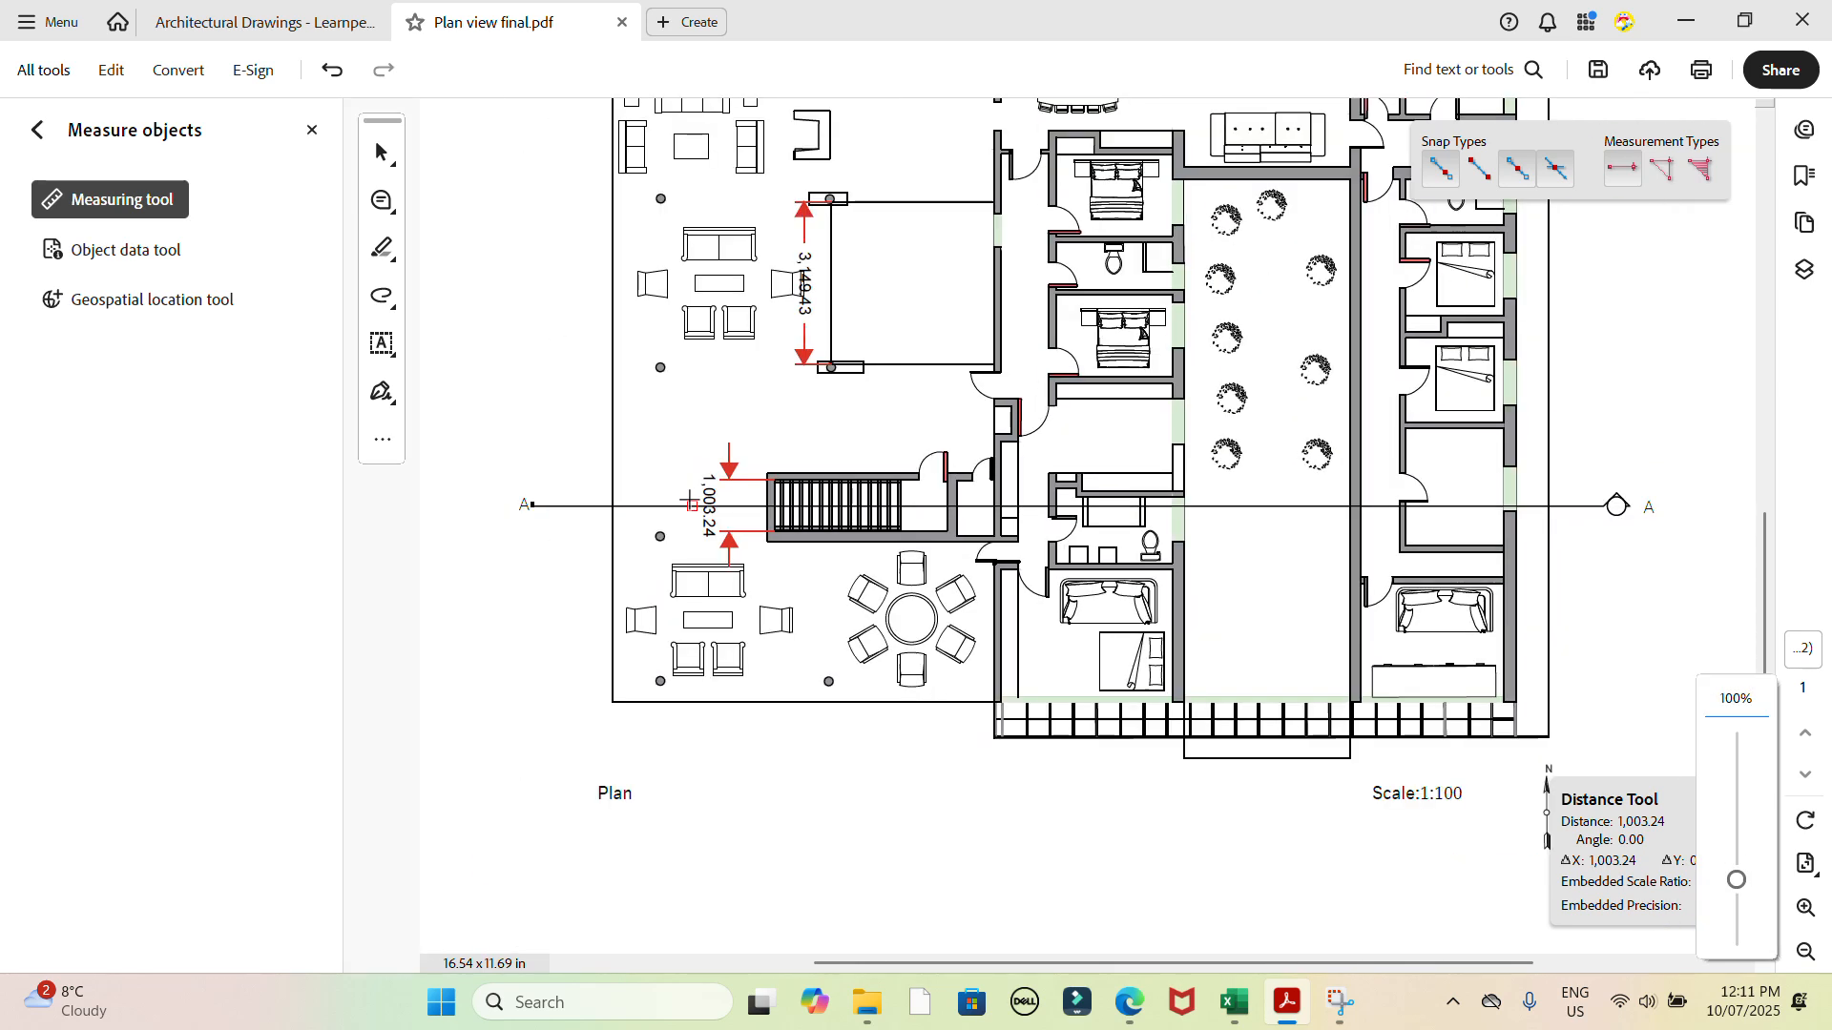
pyautogui.scroll(-1, 634, 505)
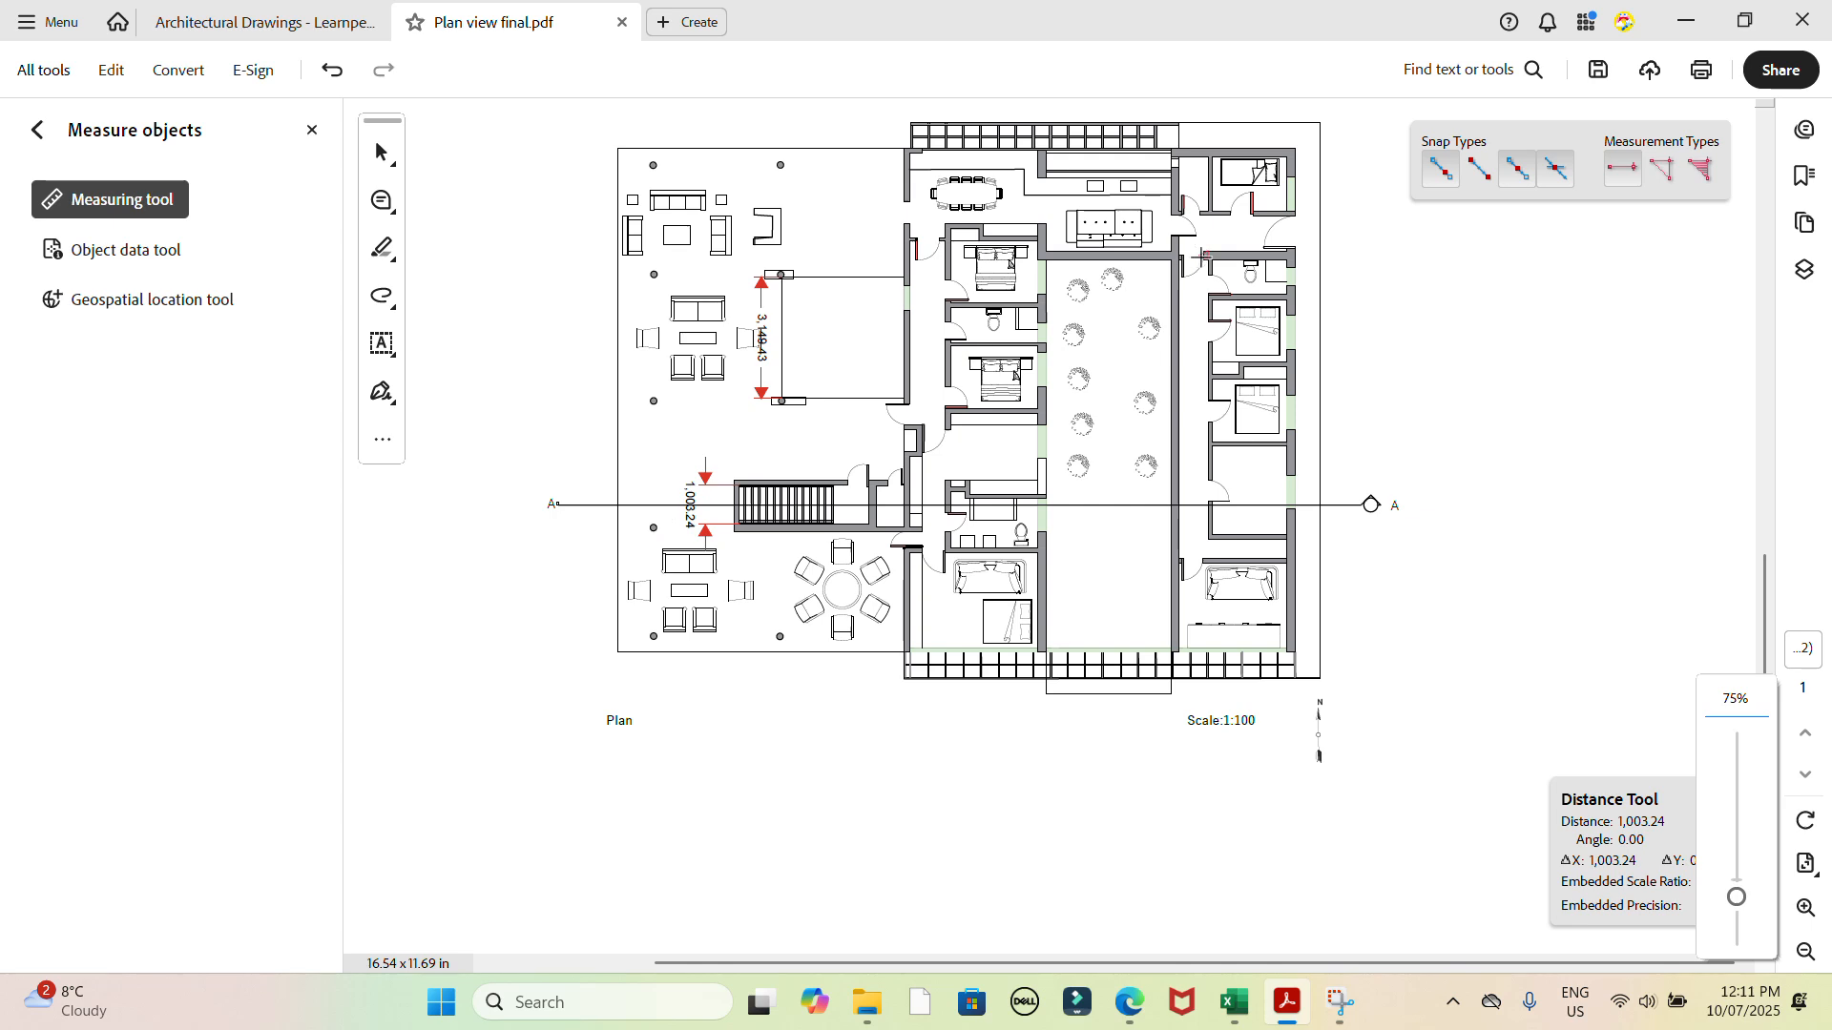
pyautogui.click(1707, 169)
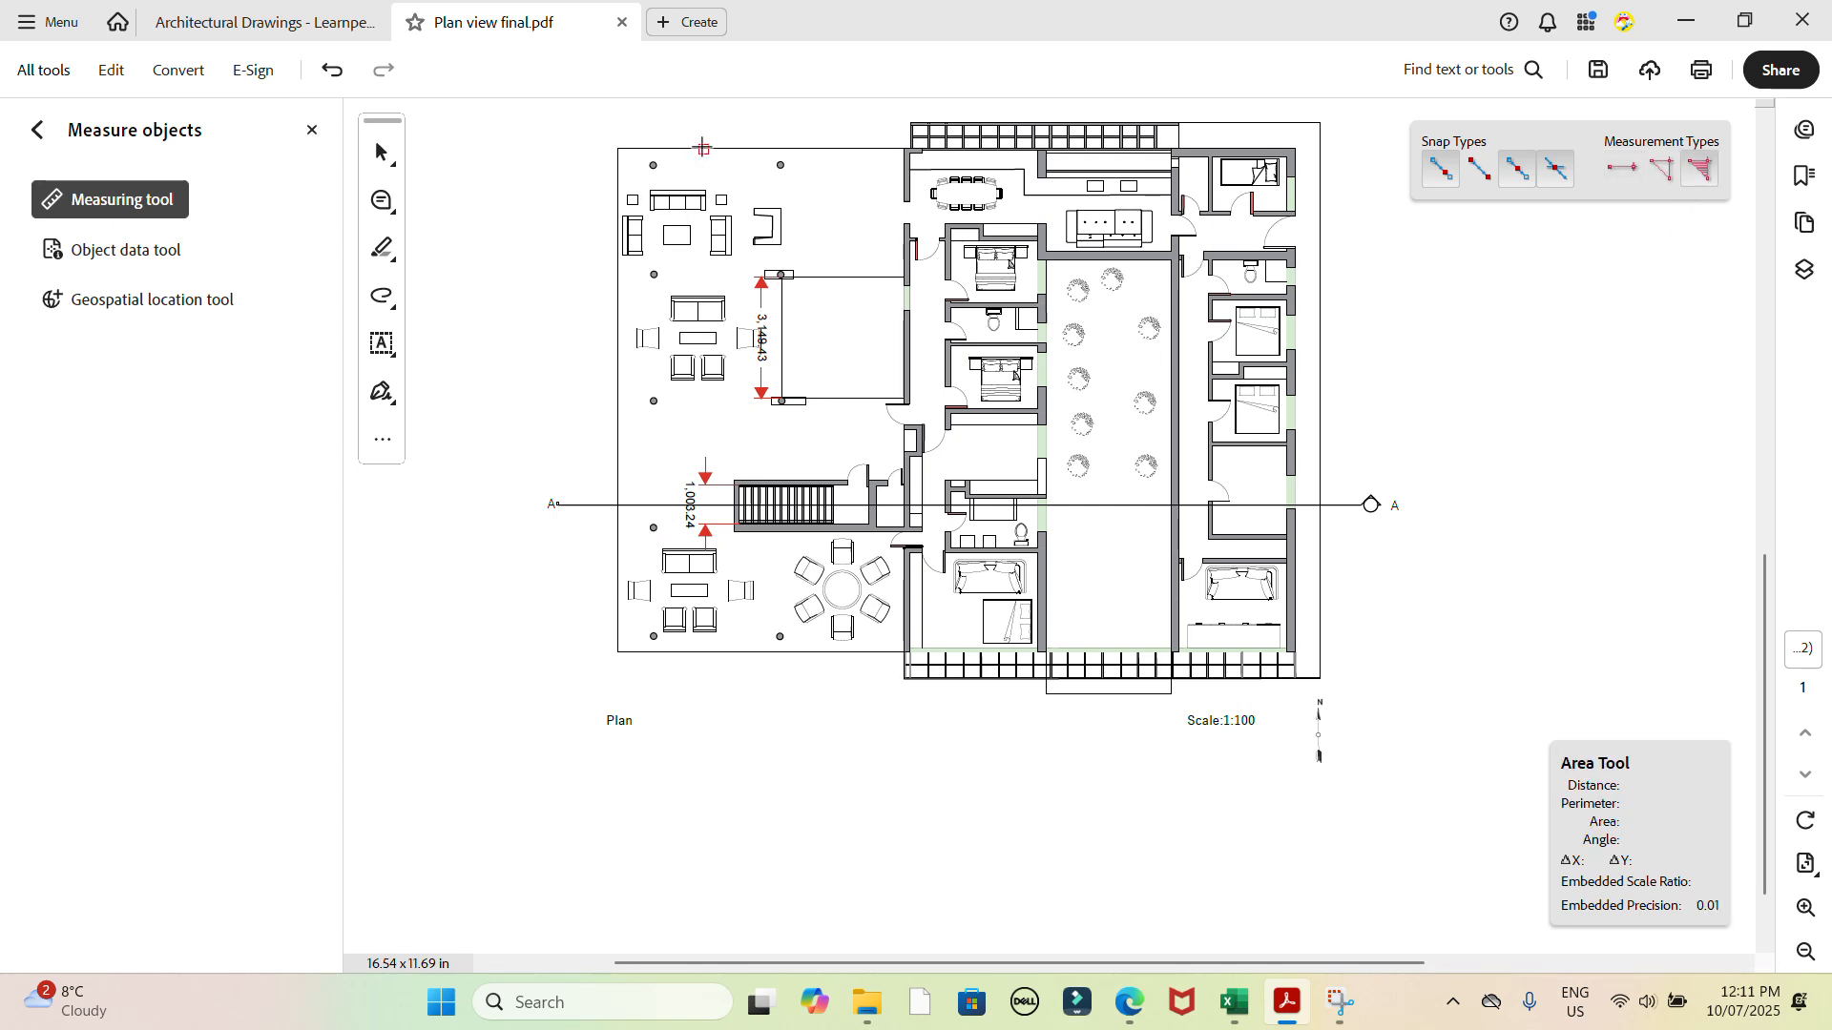
pyautogui.scroll(1, 477, 148)
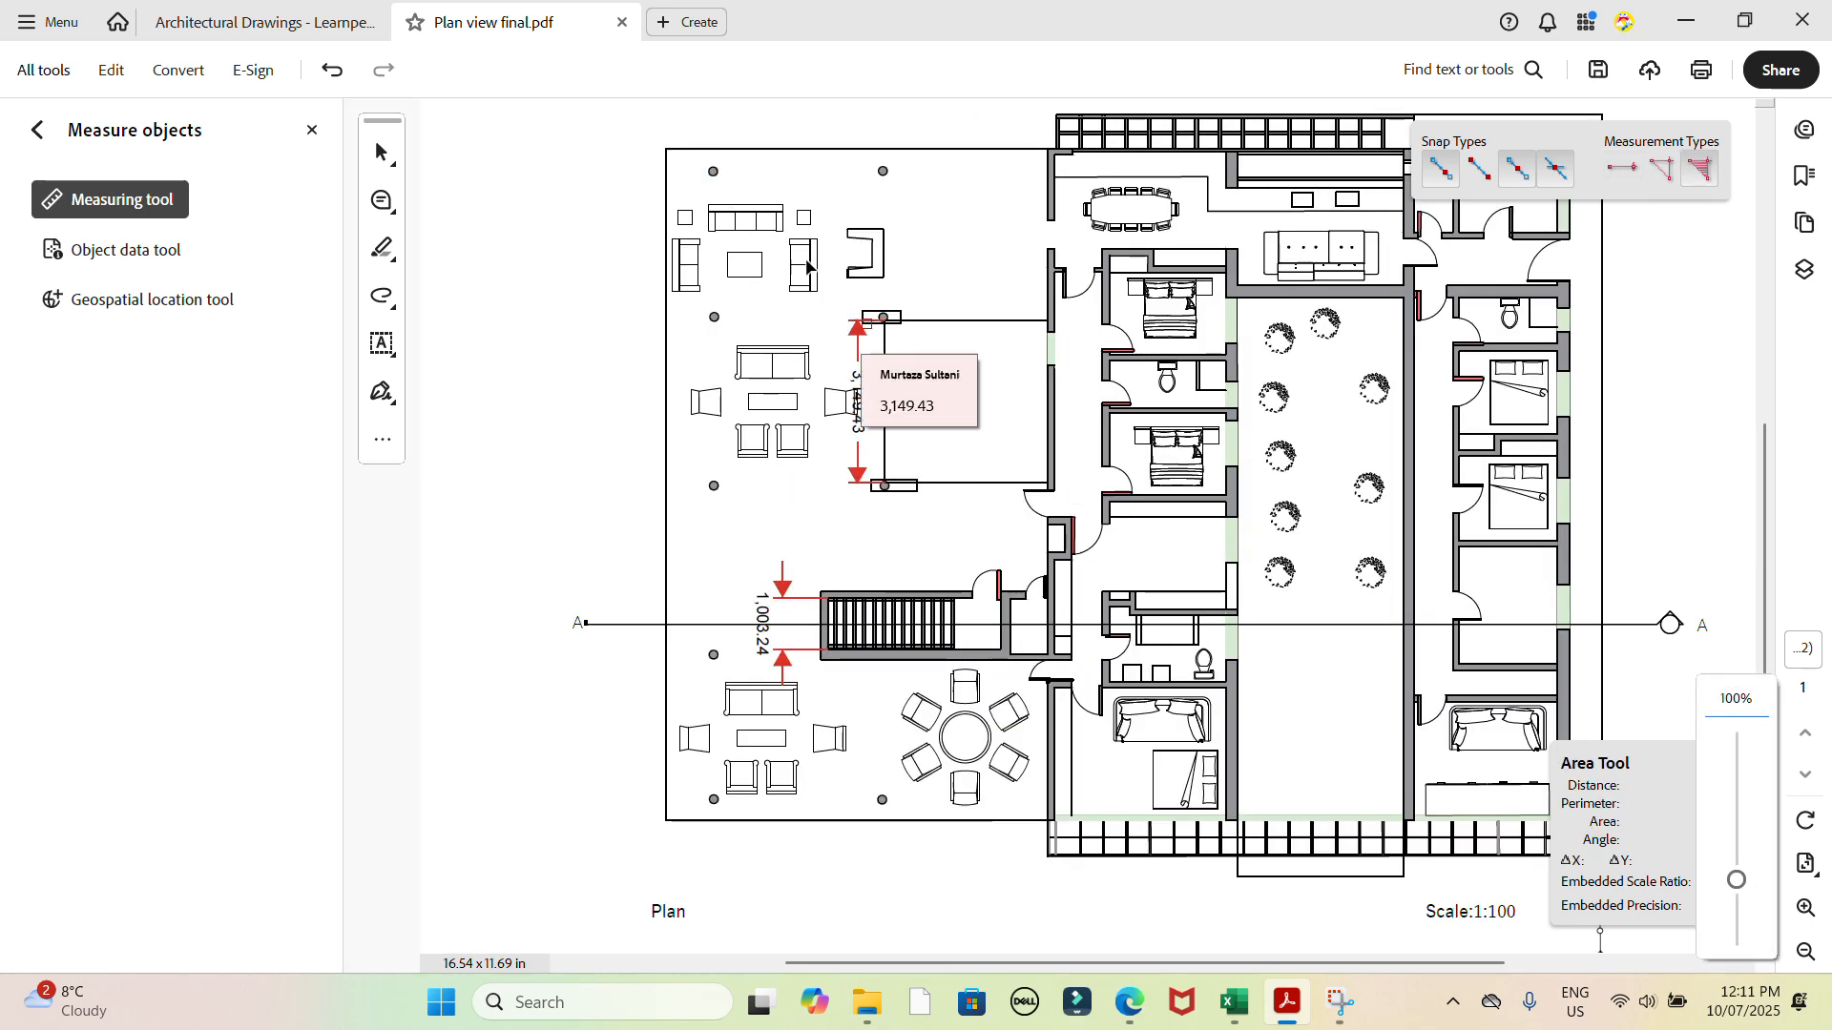
pyautogui.click(666, 150)
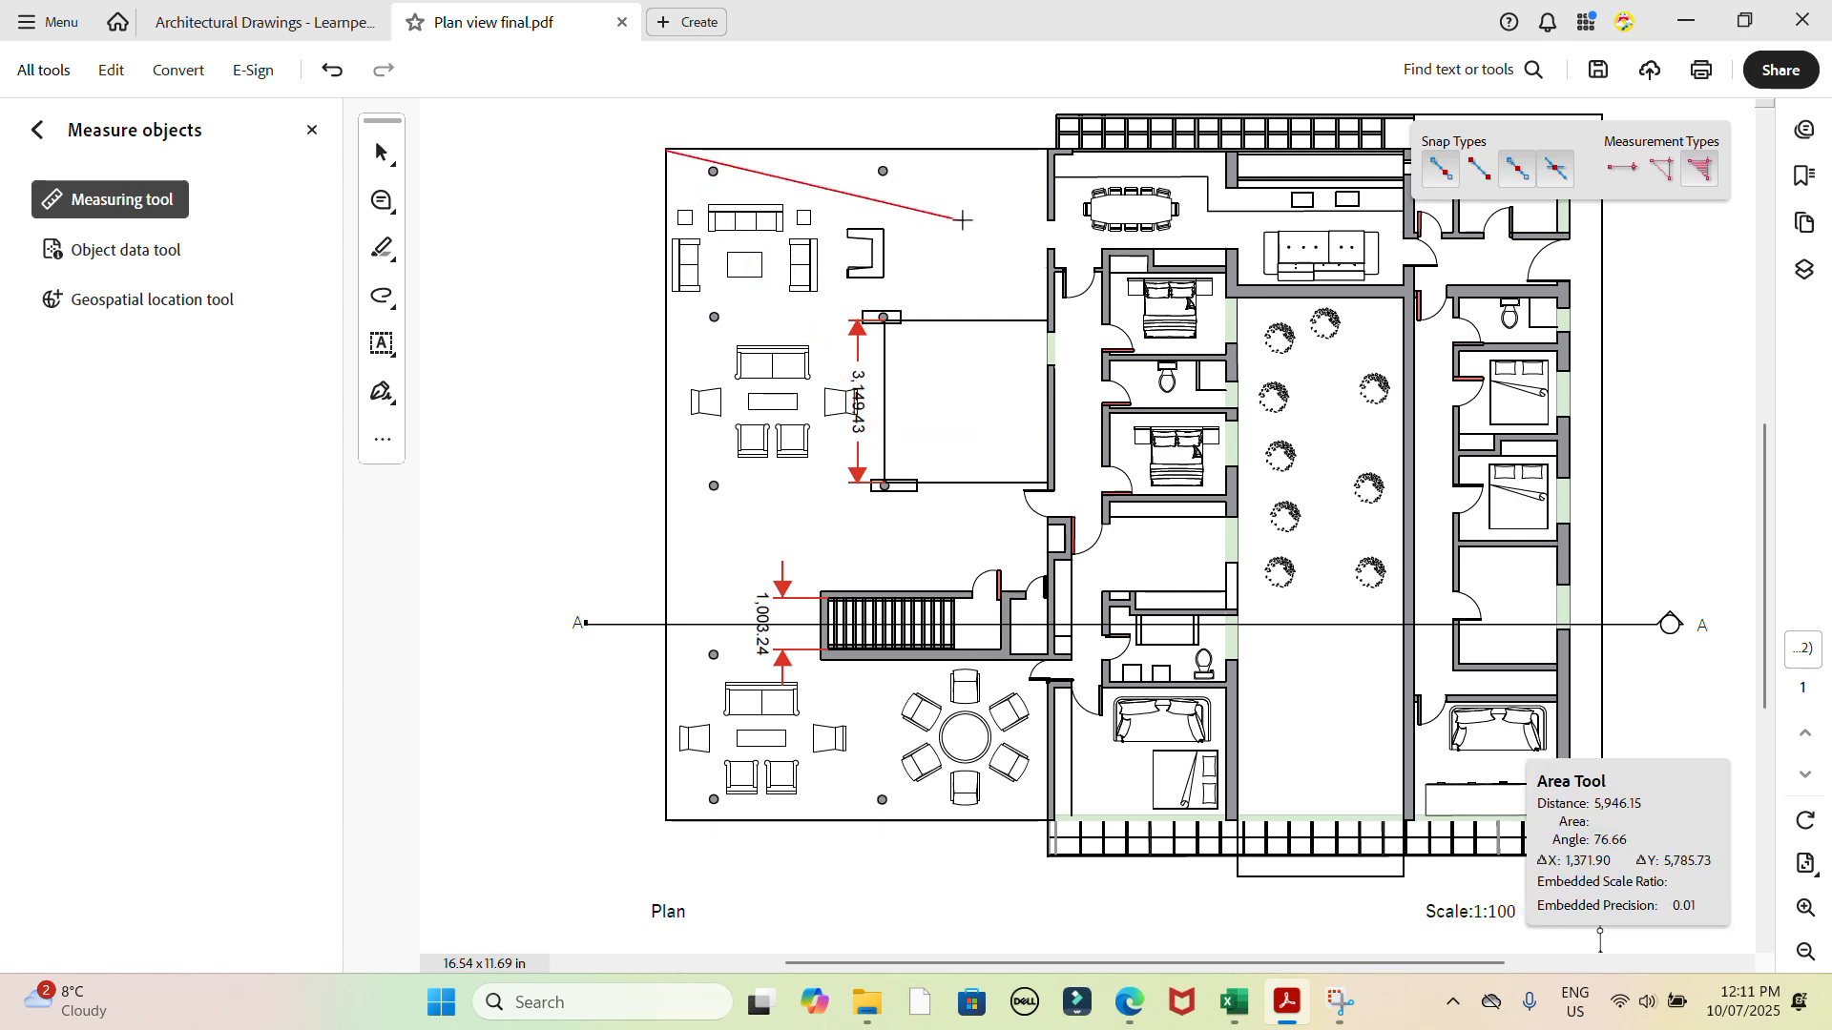
pyautogui.click(1050, 149)
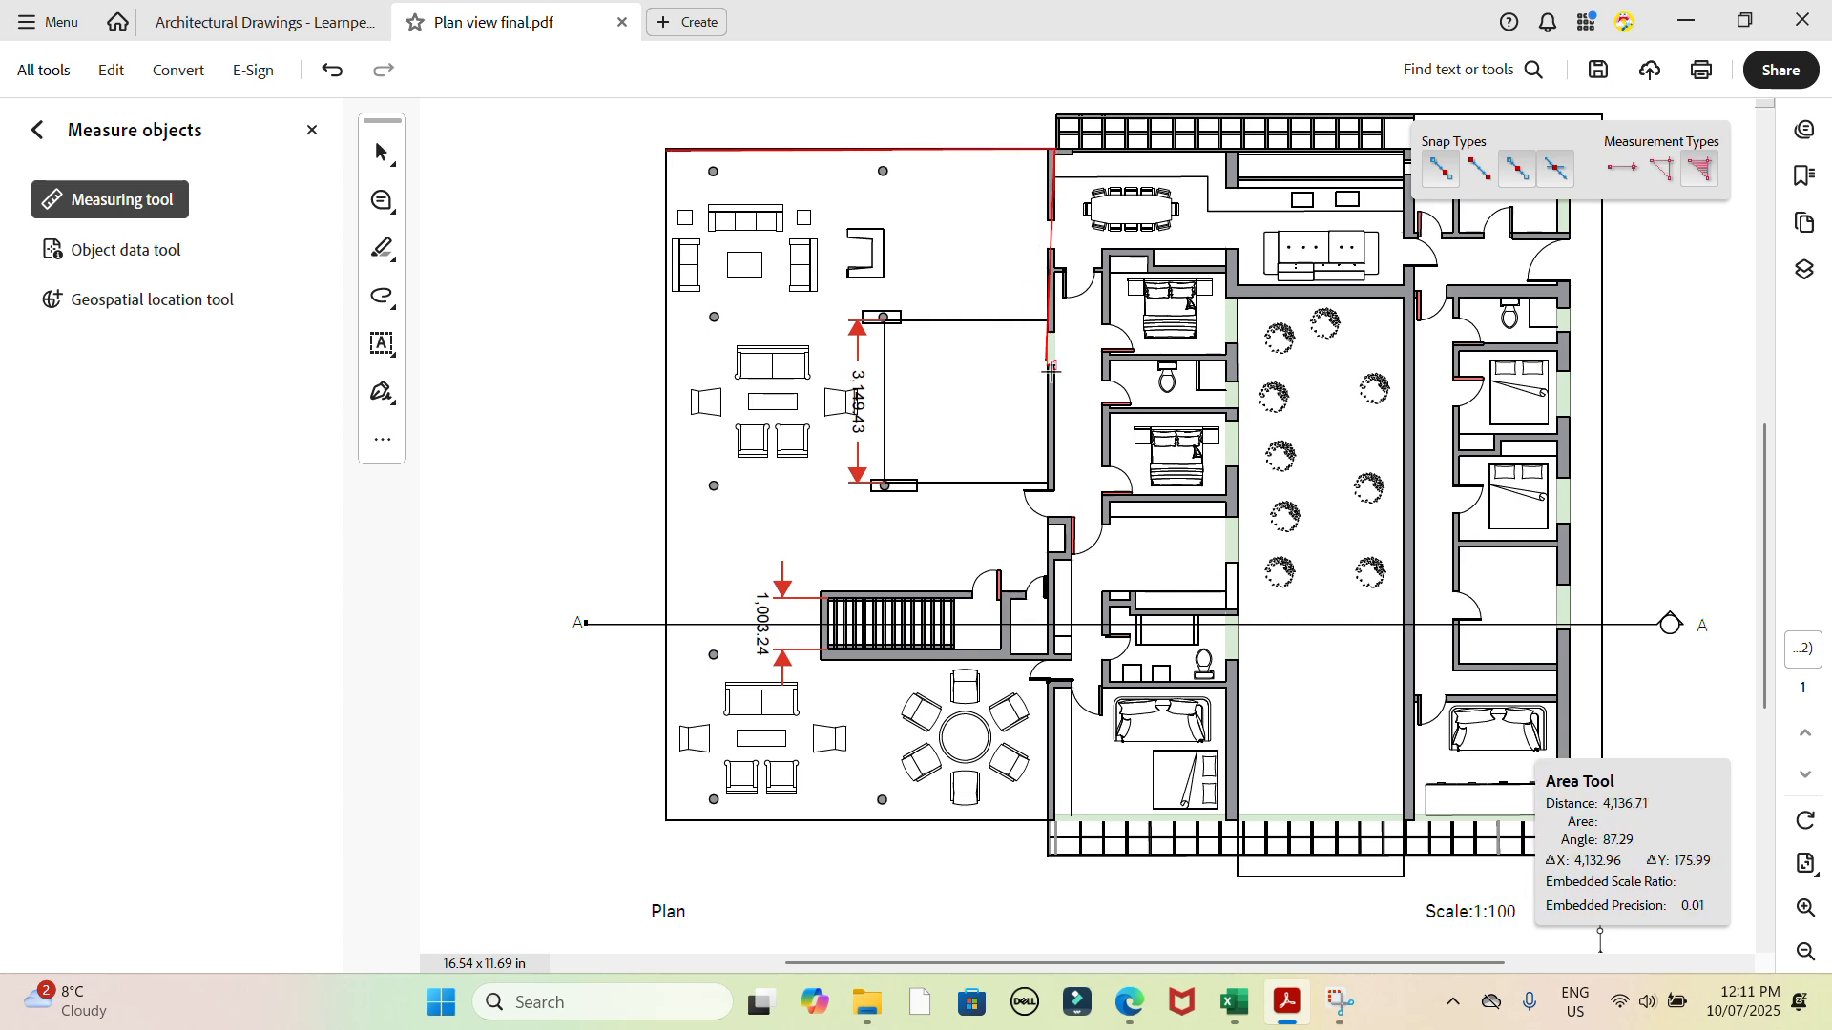
pyautogui.click(1055, 818)
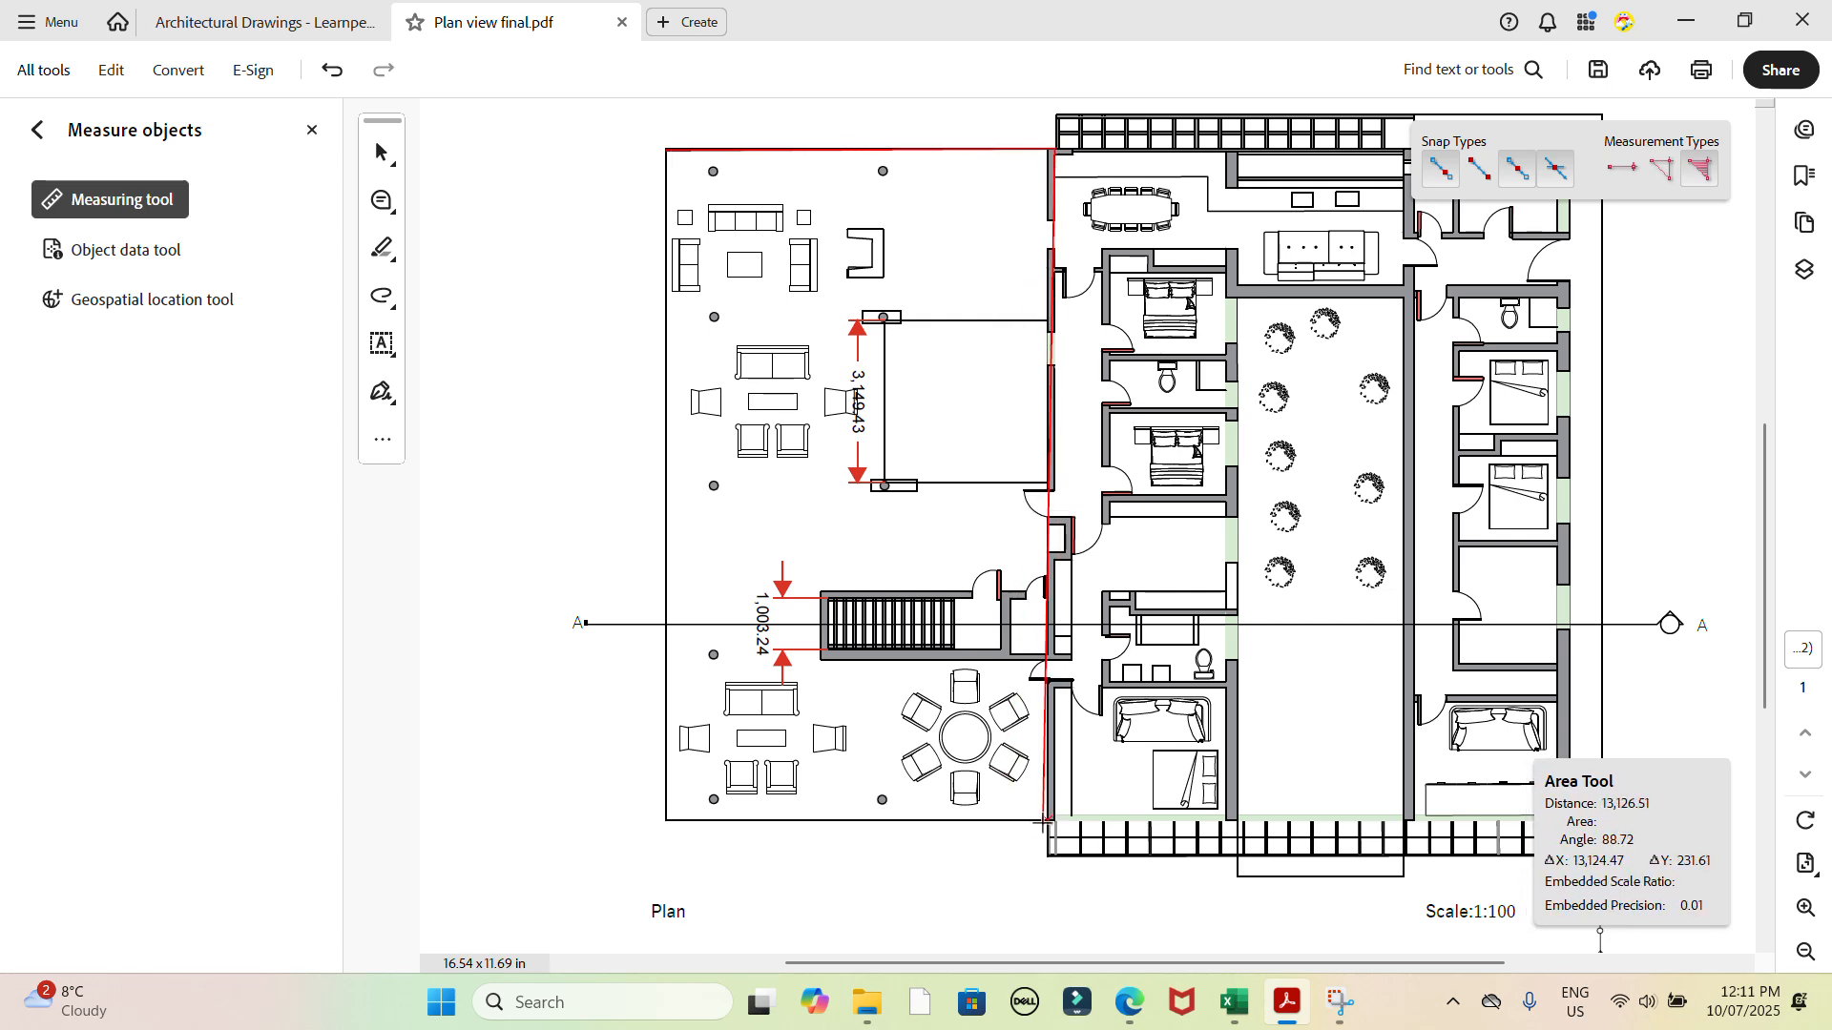
pyautogui.click(666, 821)
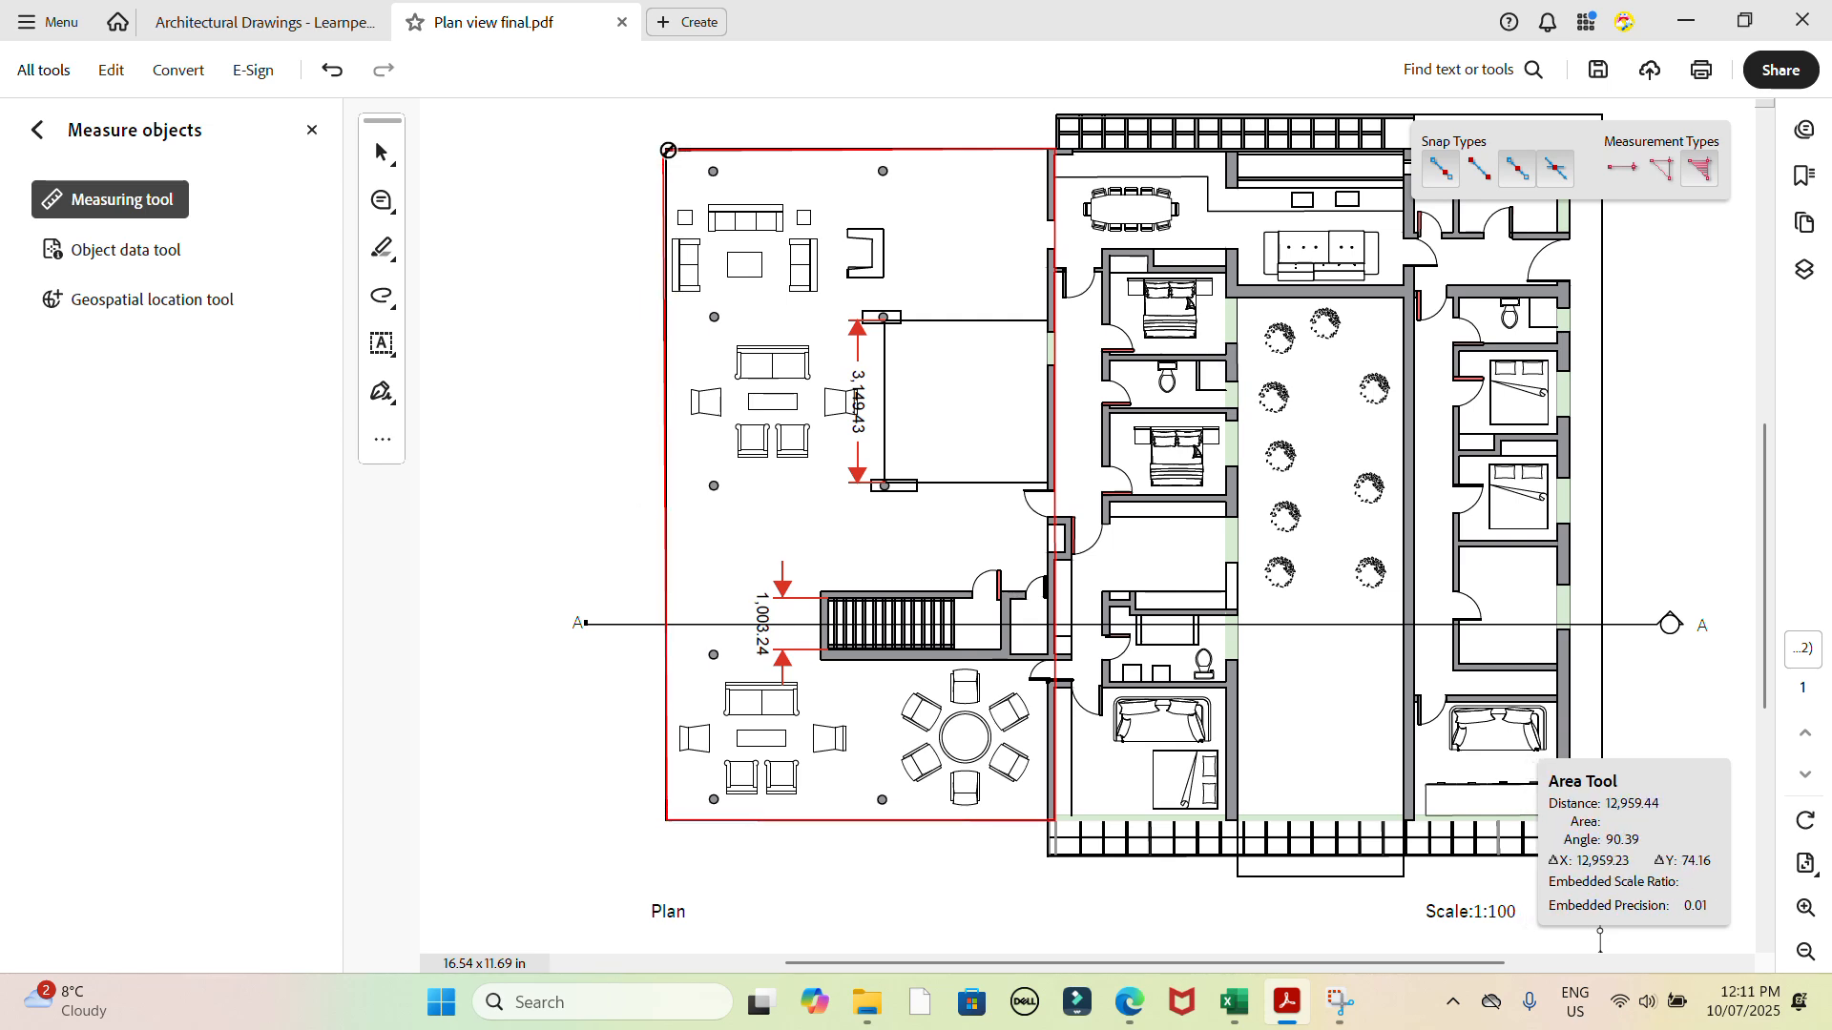
pyautogui.scroll(2, 637, 299)
pyautogui.scroll(2, 661, 308)
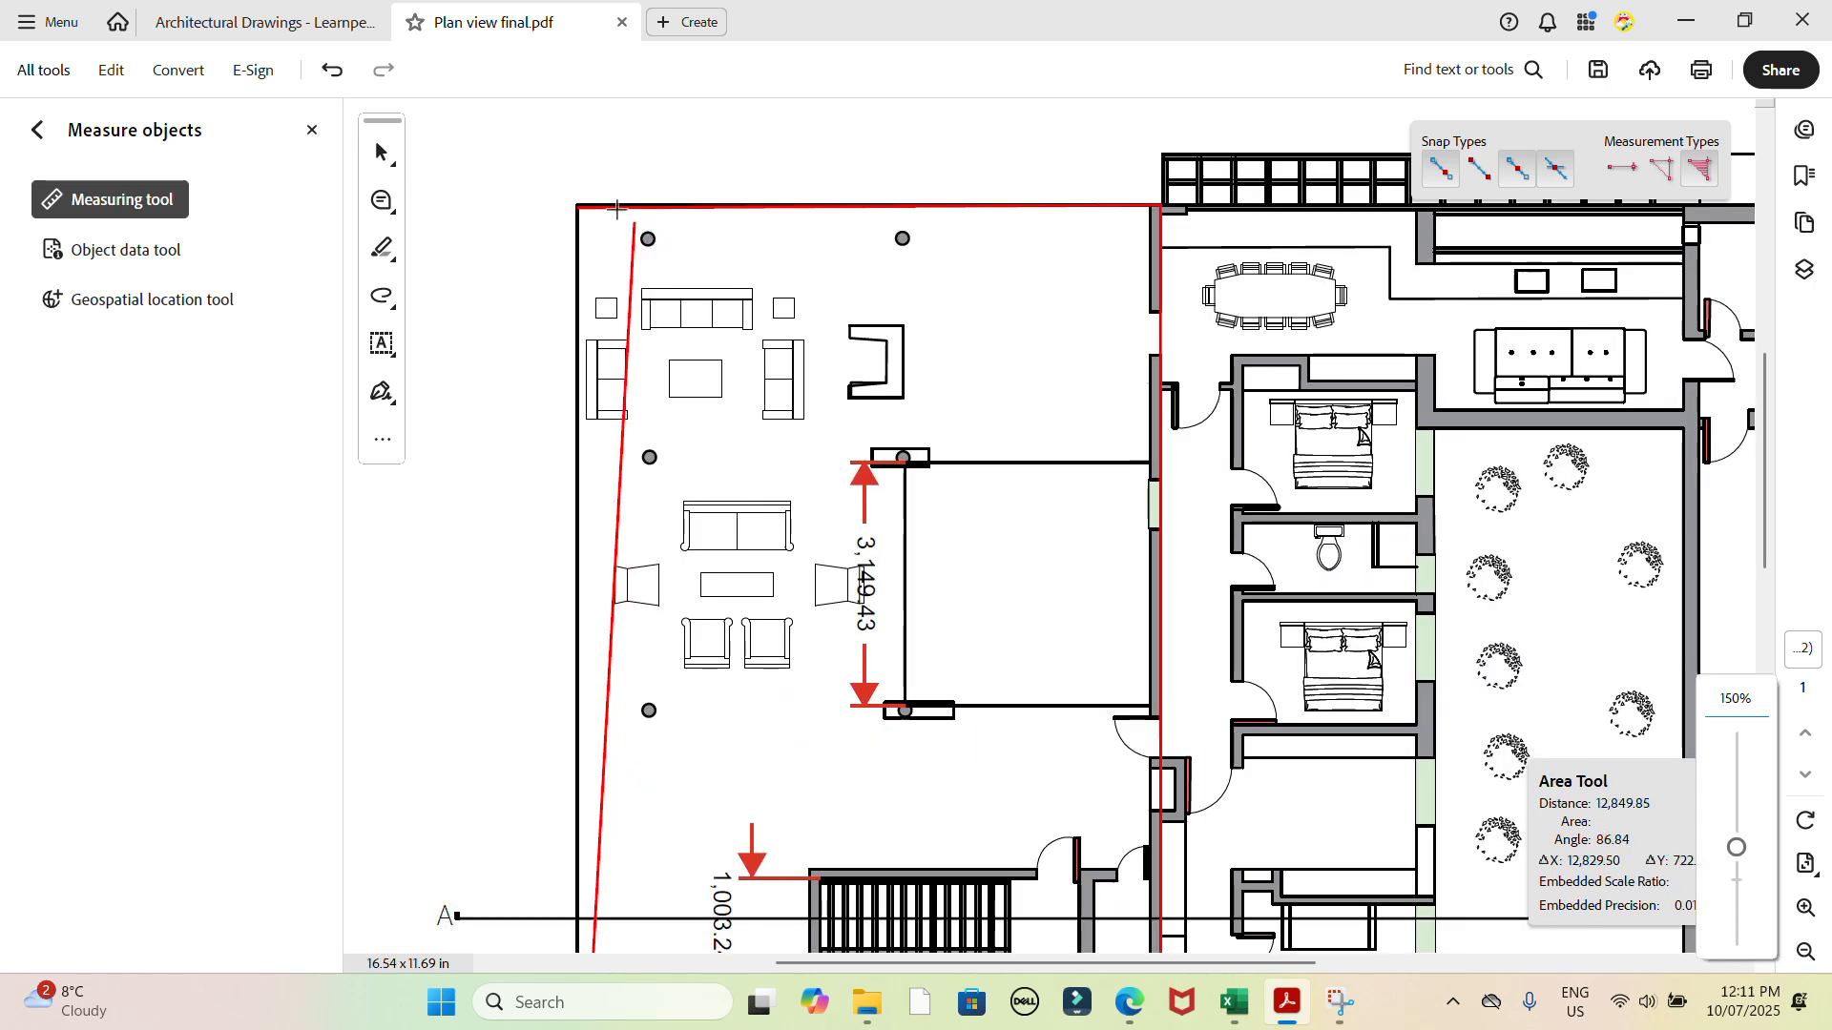
pyautogui.click(578, 206)
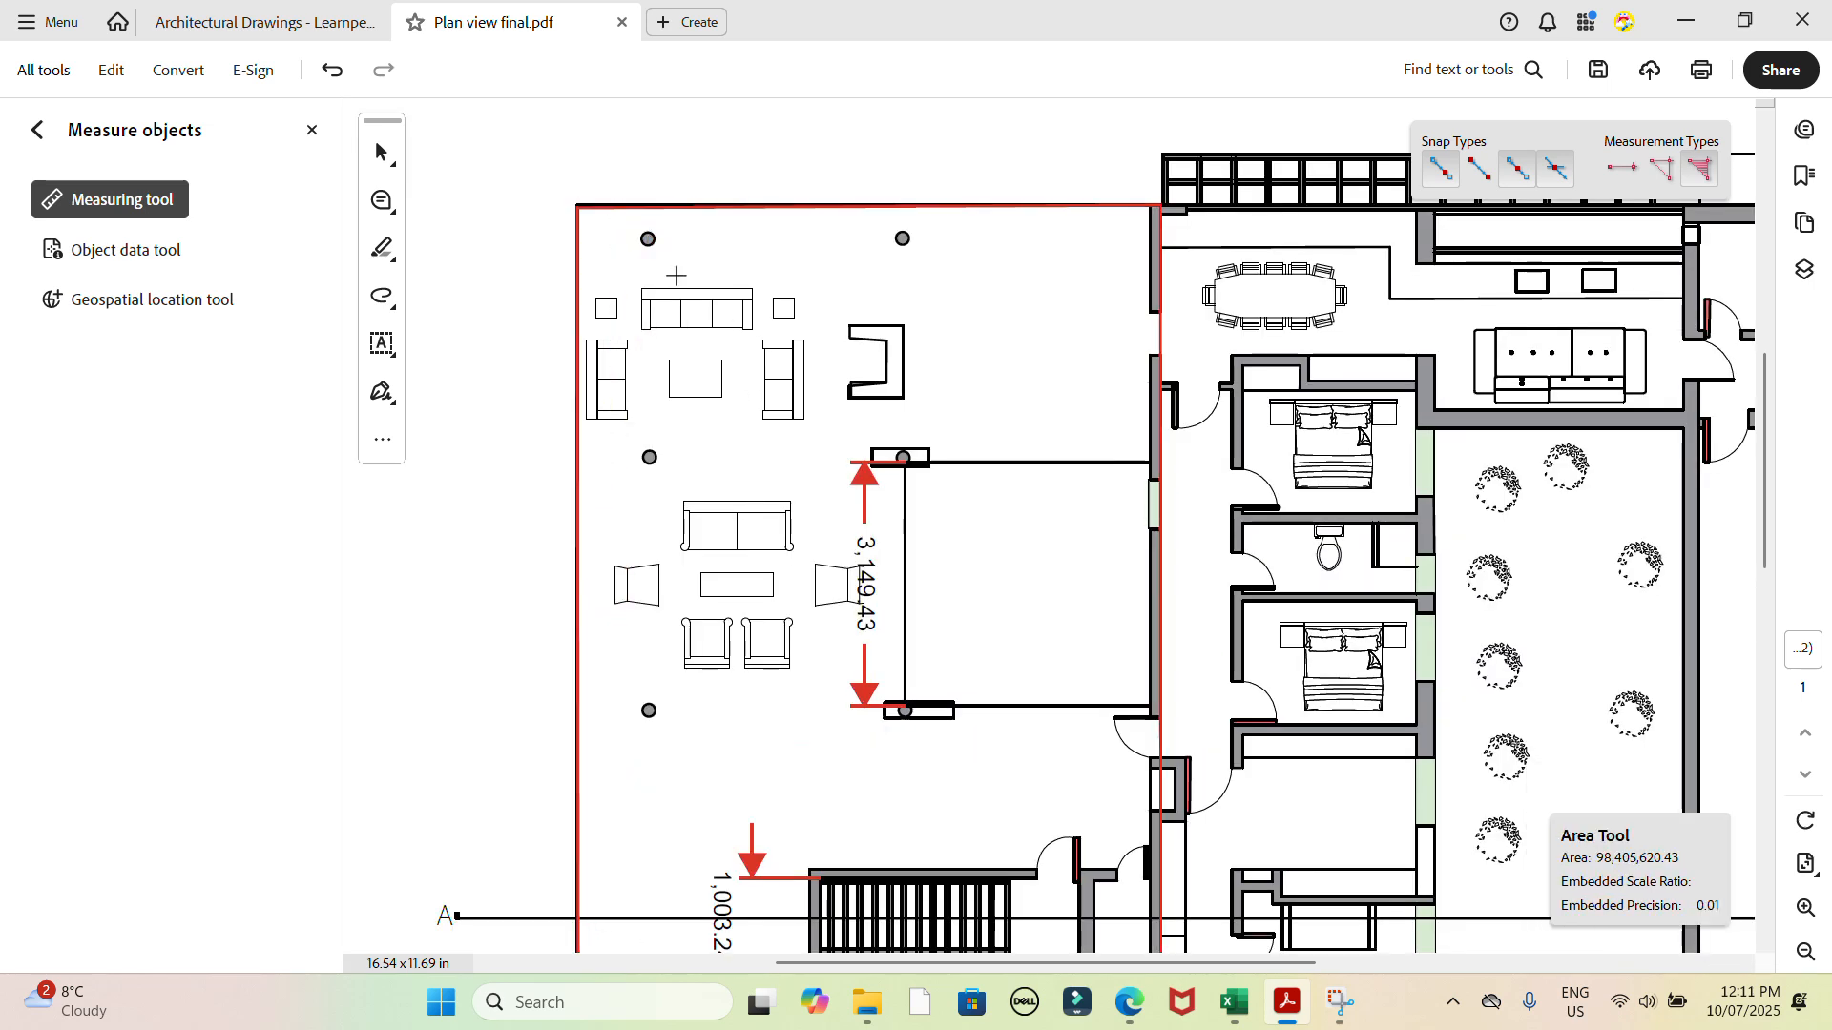